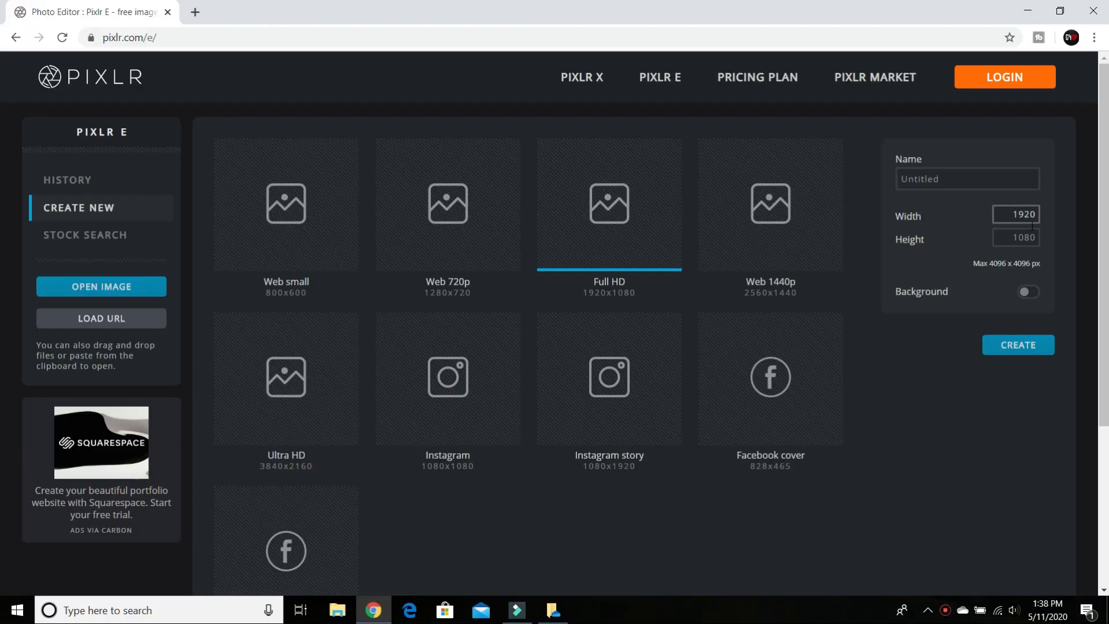
Create a blank 1920 x 1080 image and open the red car photo from Local Disk (D:).
left_click(1017, 342)
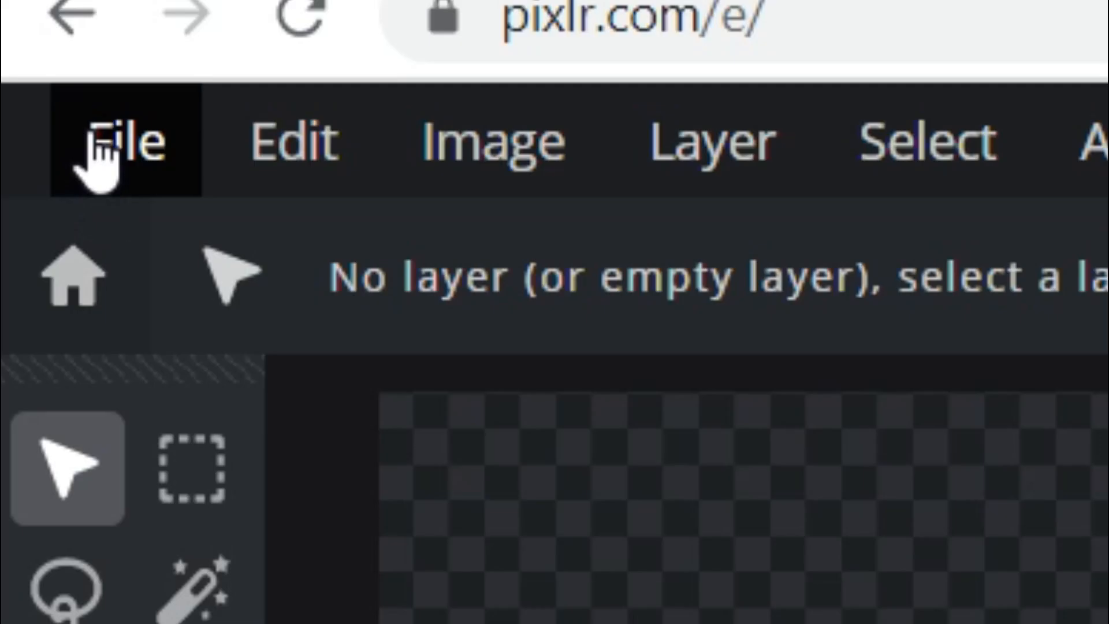
left_click(95, 153)
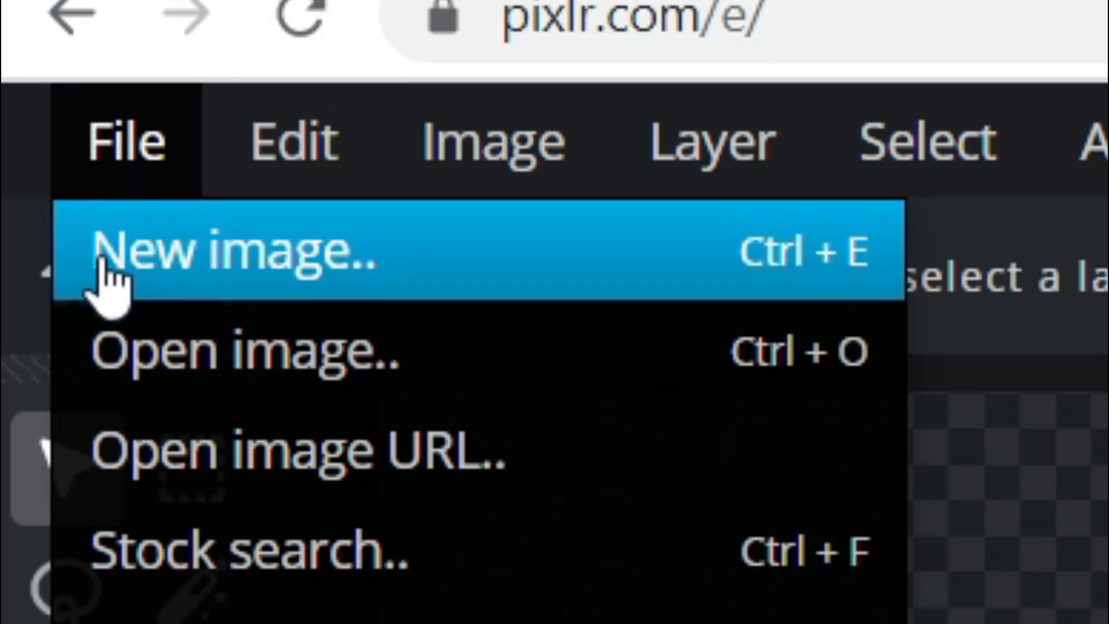
left_click(112, 354)
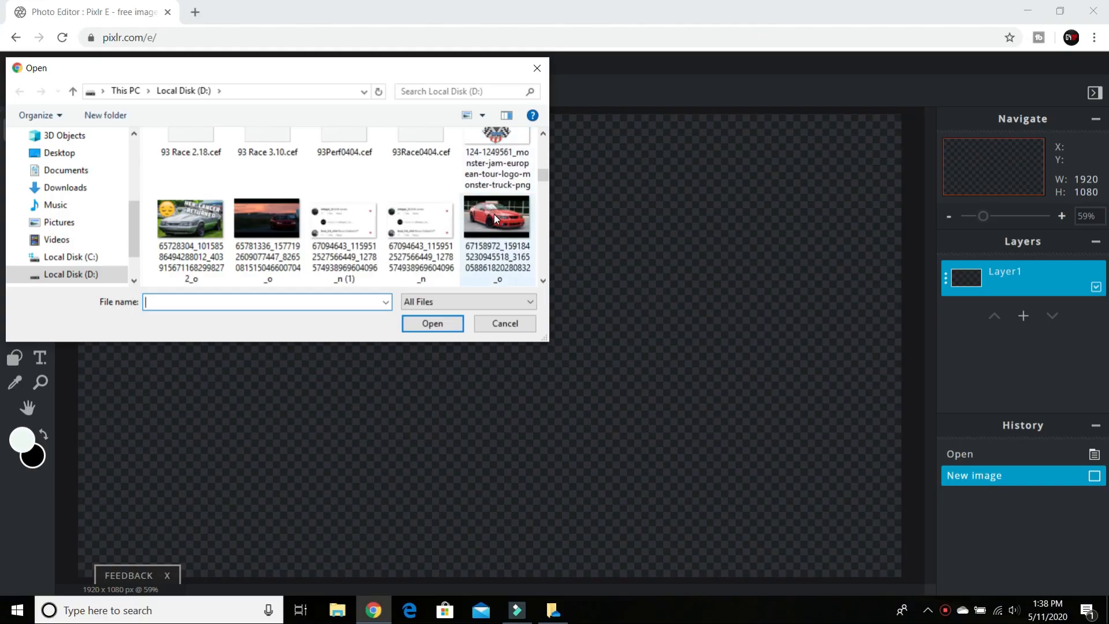
double_click(495, 218)
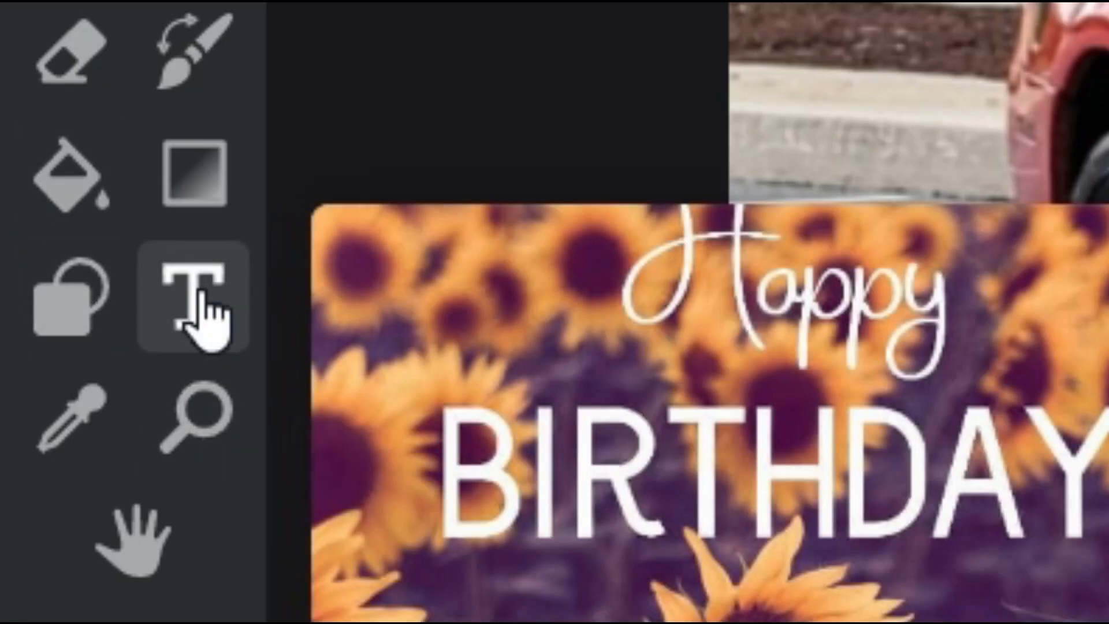
Add a text layer over the car photo reading "that shine!".
left_click(197, 295)
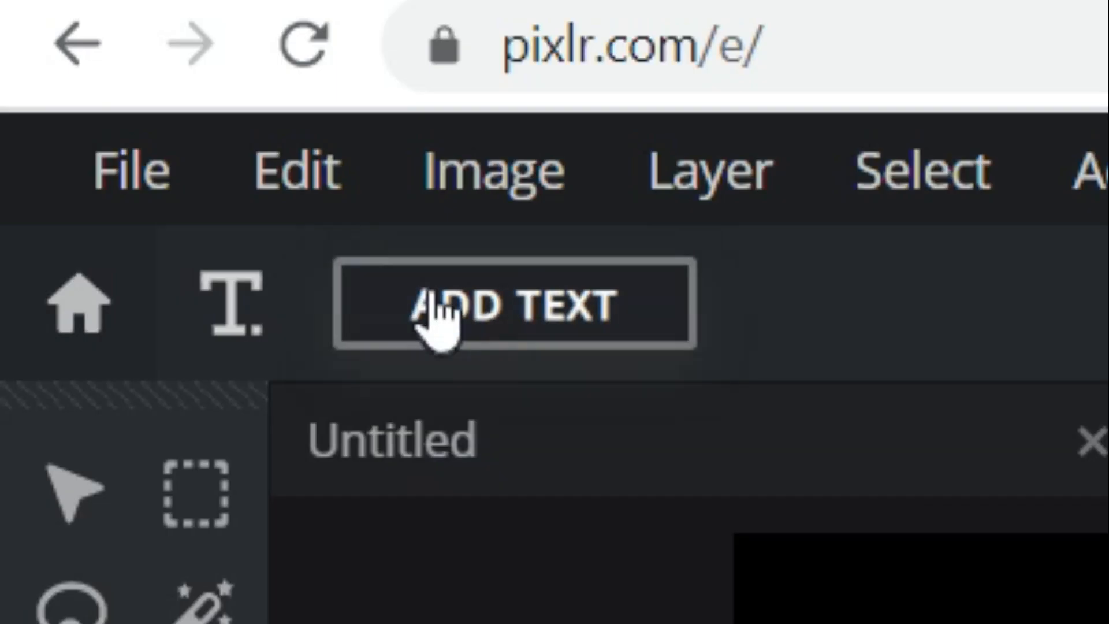
left_click(89, 91)
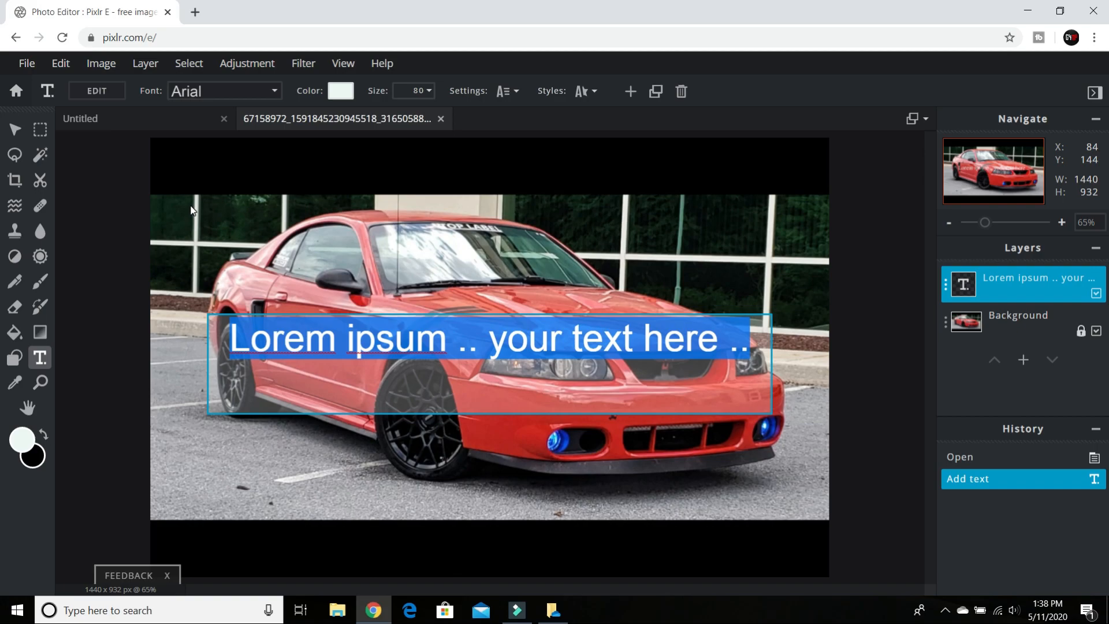
key("BackSpace")
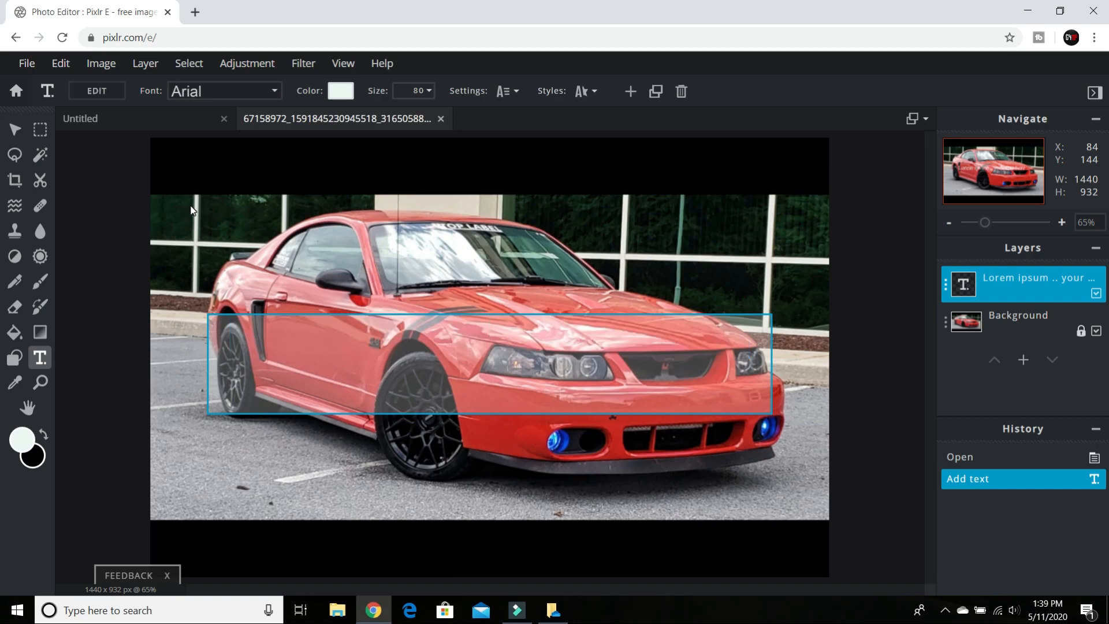
type("that shine")
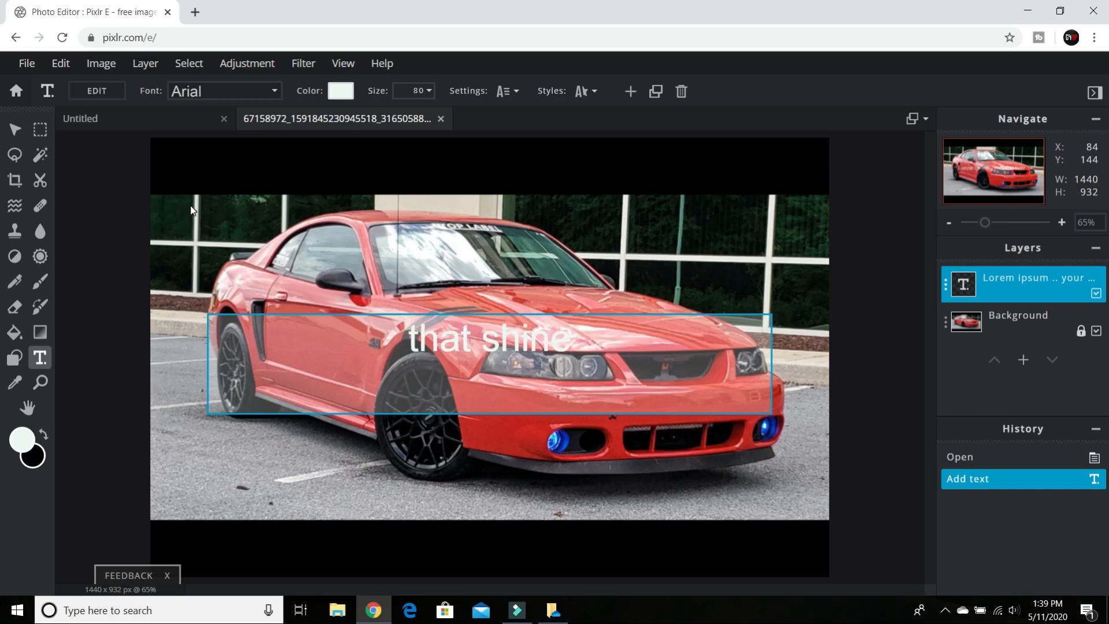
type("!")
left_click(425, 248)
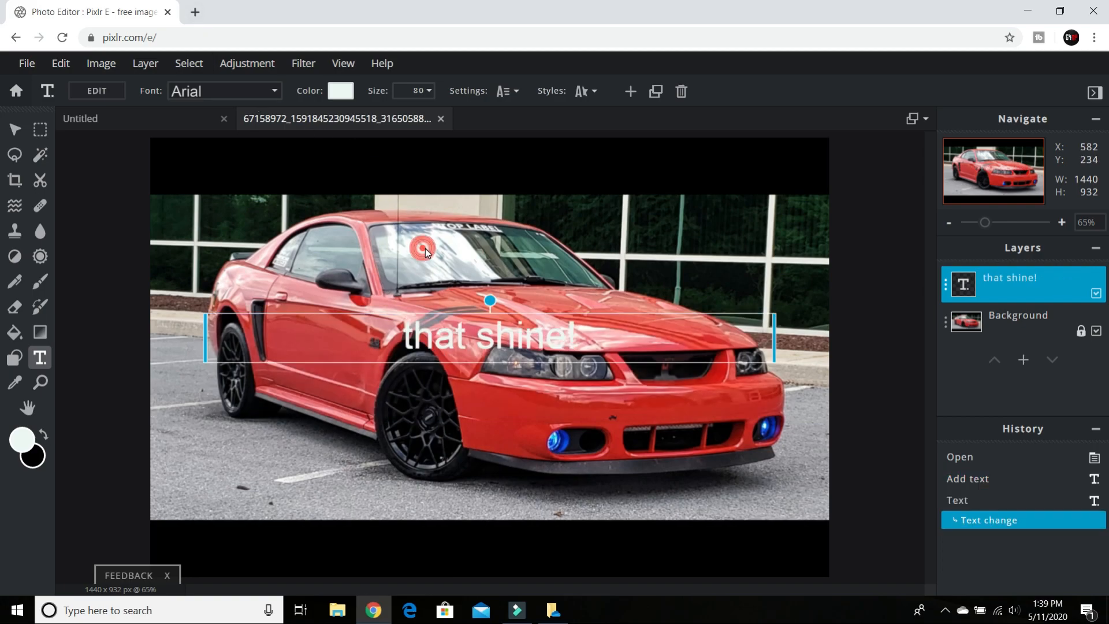
Rotate the "that shine!" text counterclockwise so it slopes upward and enlarge it to size 234.
left_click_drag(488, 293, 479, 294)
left_click(428, 91)
left_click_drag(327, 116, 338, 115)
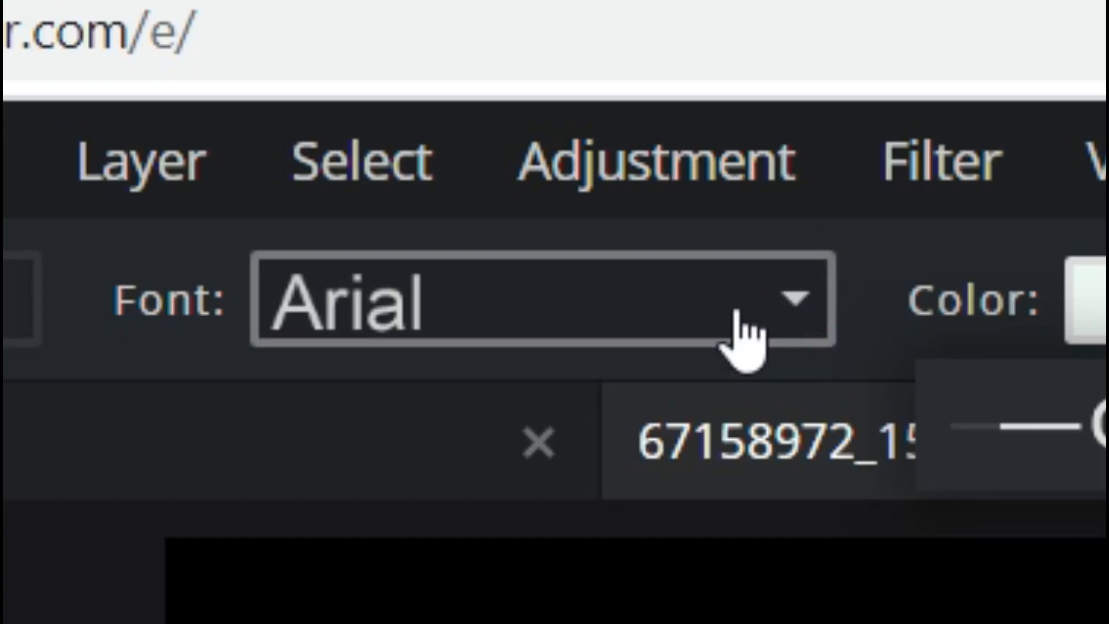
Change the font of the "that shine!" text to Molot.
left_click(794, 298)
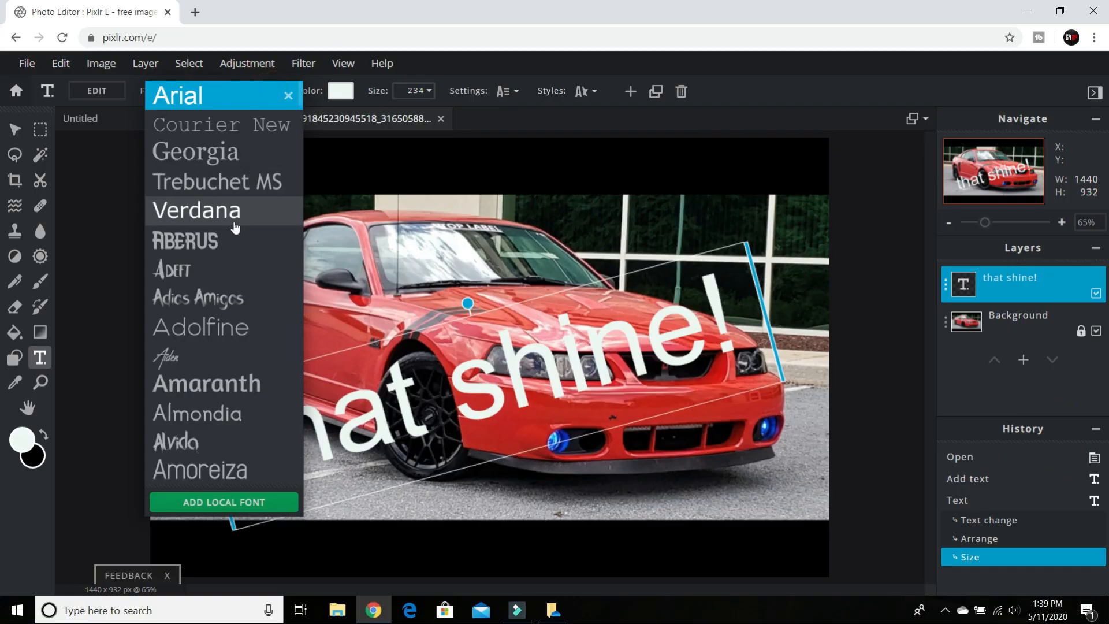
scroll(235, 227, "down", 10)
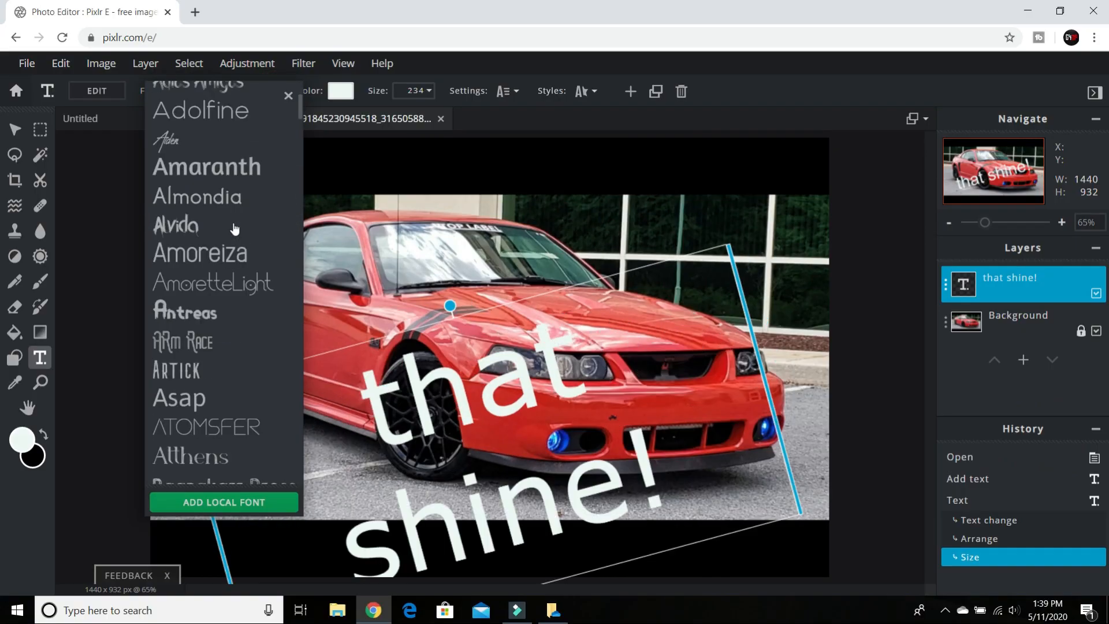
scroll(255, 186, "down", 15)
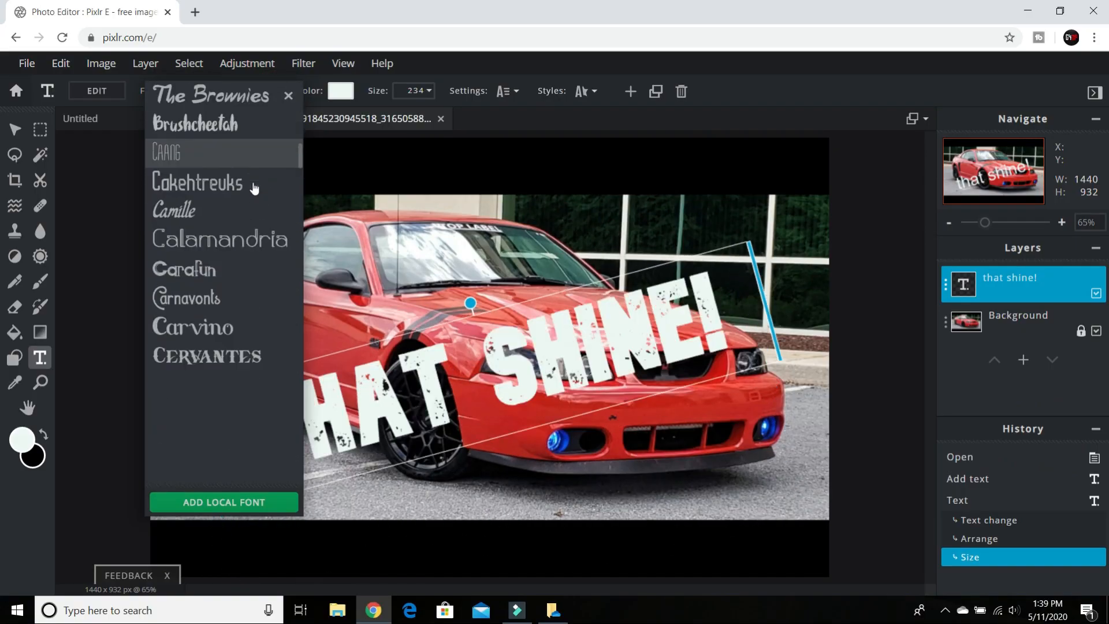
scroll(258, 186, "down", 15)
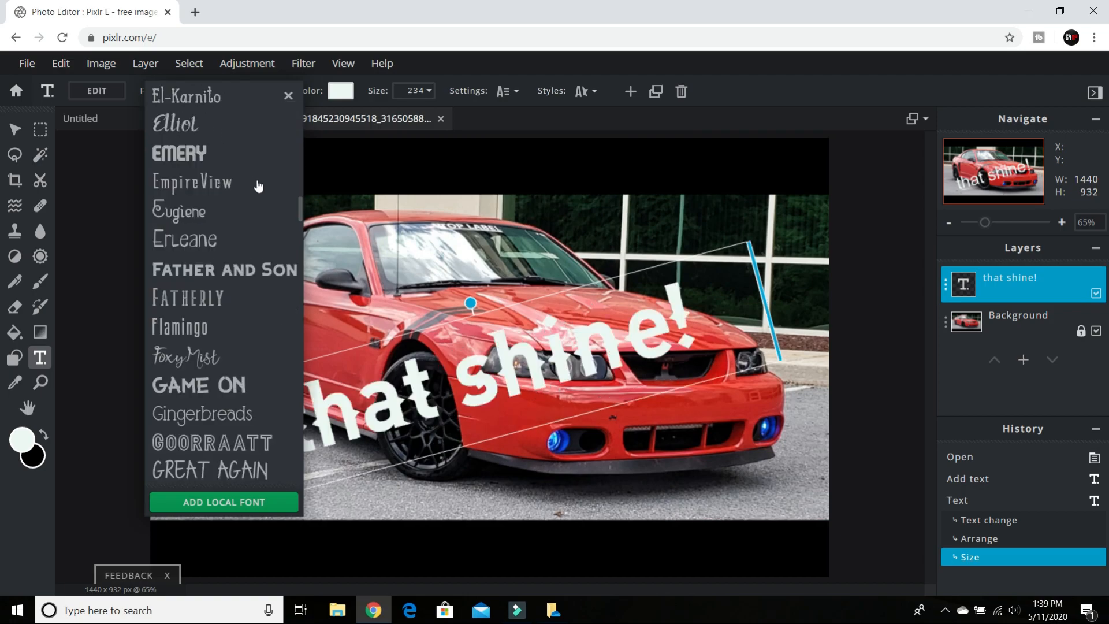
scroll(258, 186, "down", 15)
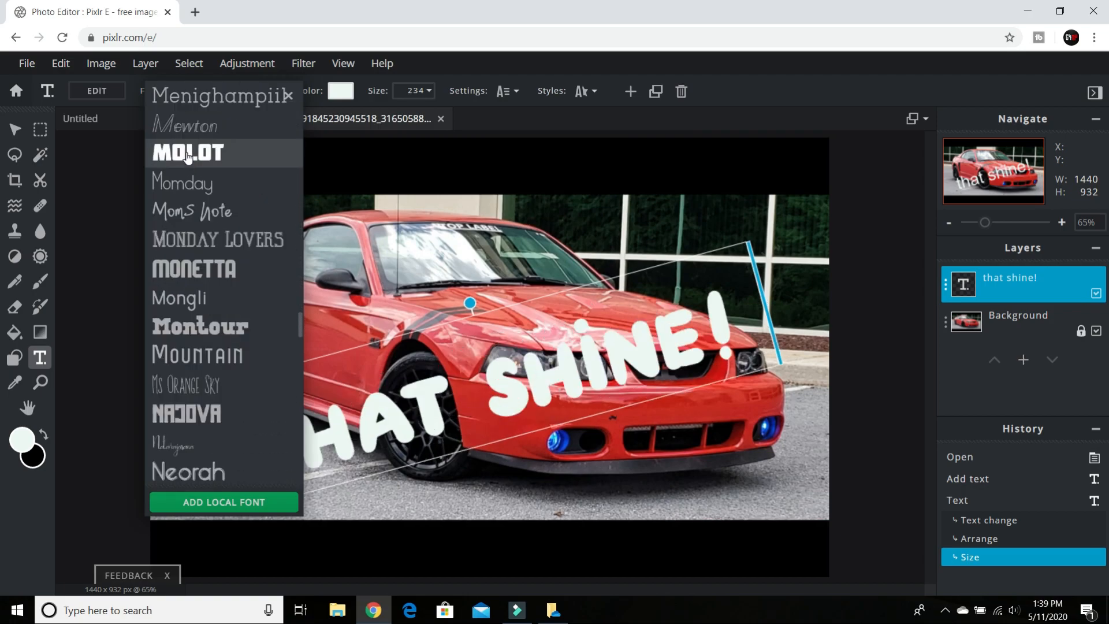
left_click(187, 153)
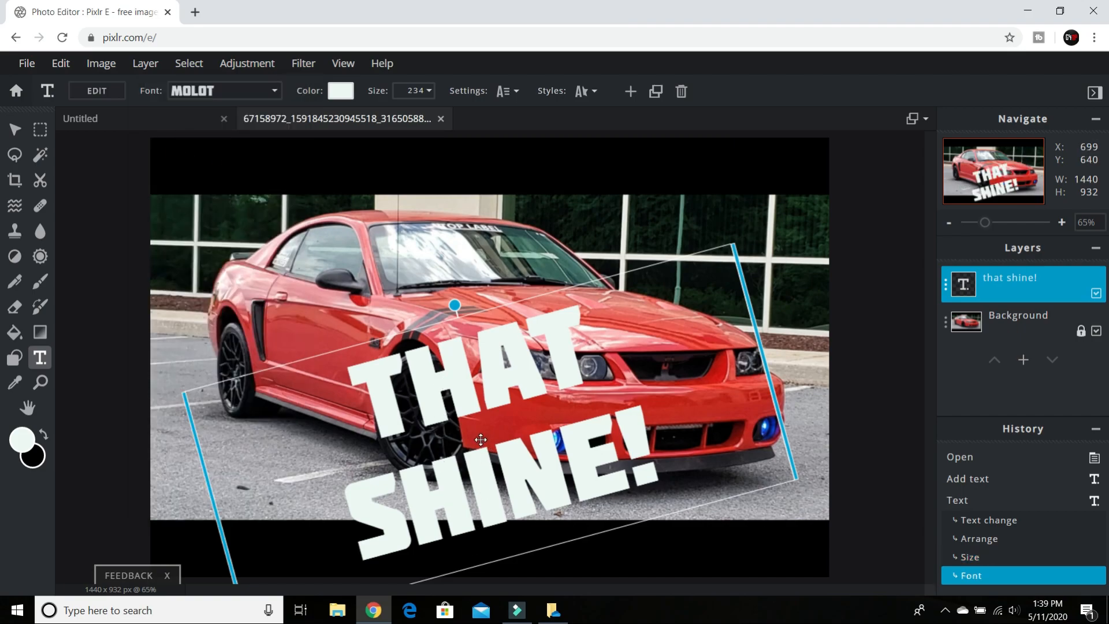
Move the tilted text up and left over the car's windshield and side, and set its size to 216.
left_click_drag(480, 439, 348, 331)
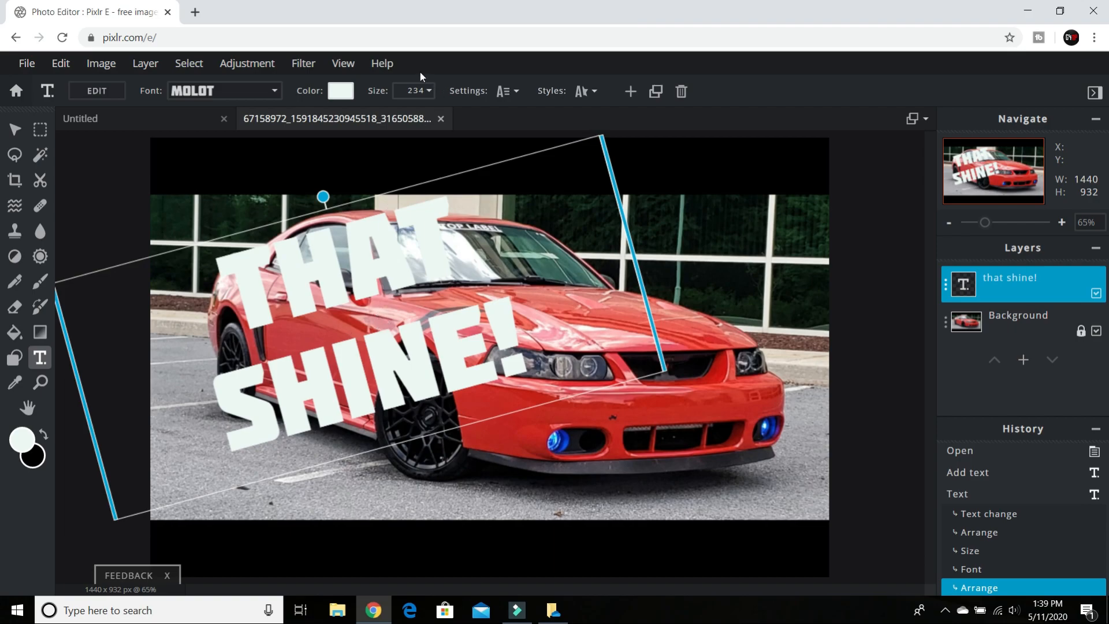
left_click(429, 91)
left_click_drag(329, 116, 336, 115)
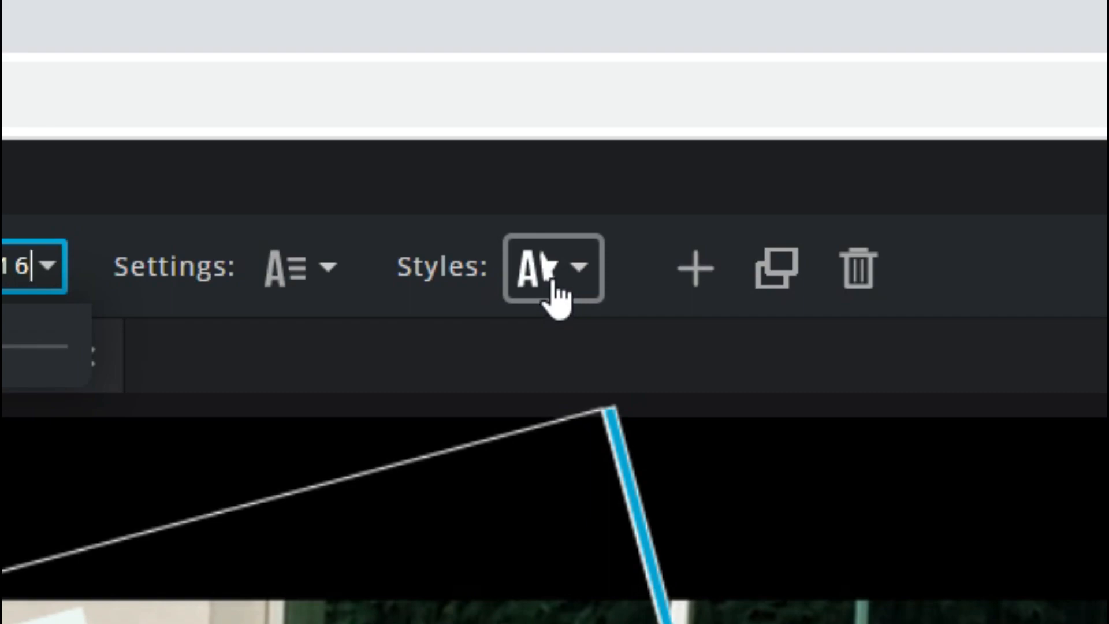
Give the text an outline in black (#000000).
left_click(593, 91)
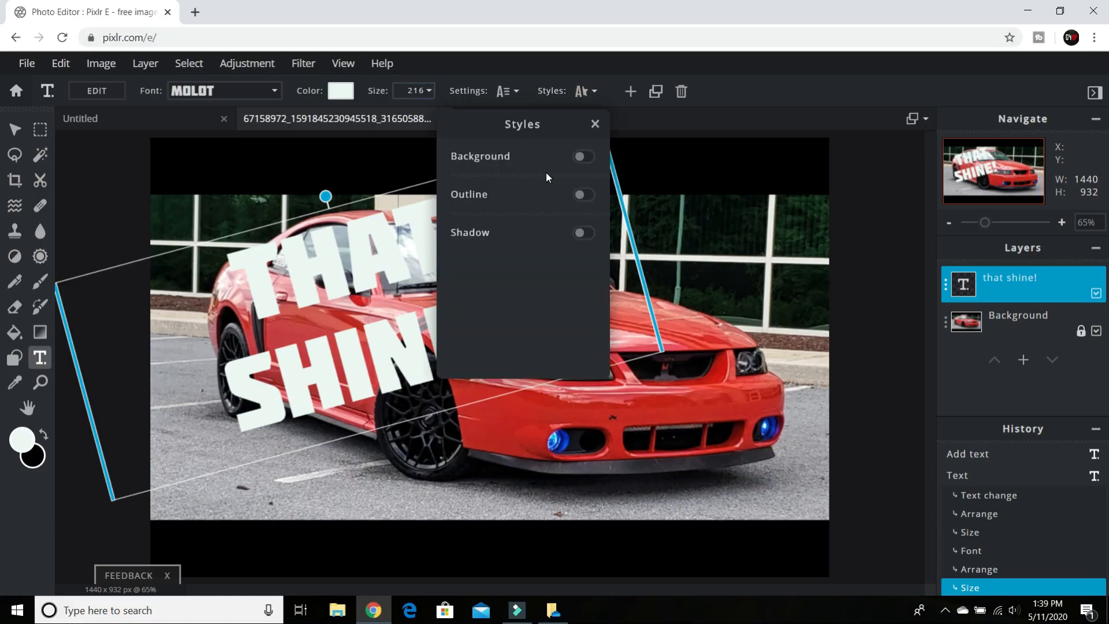
left_click(585, 195)
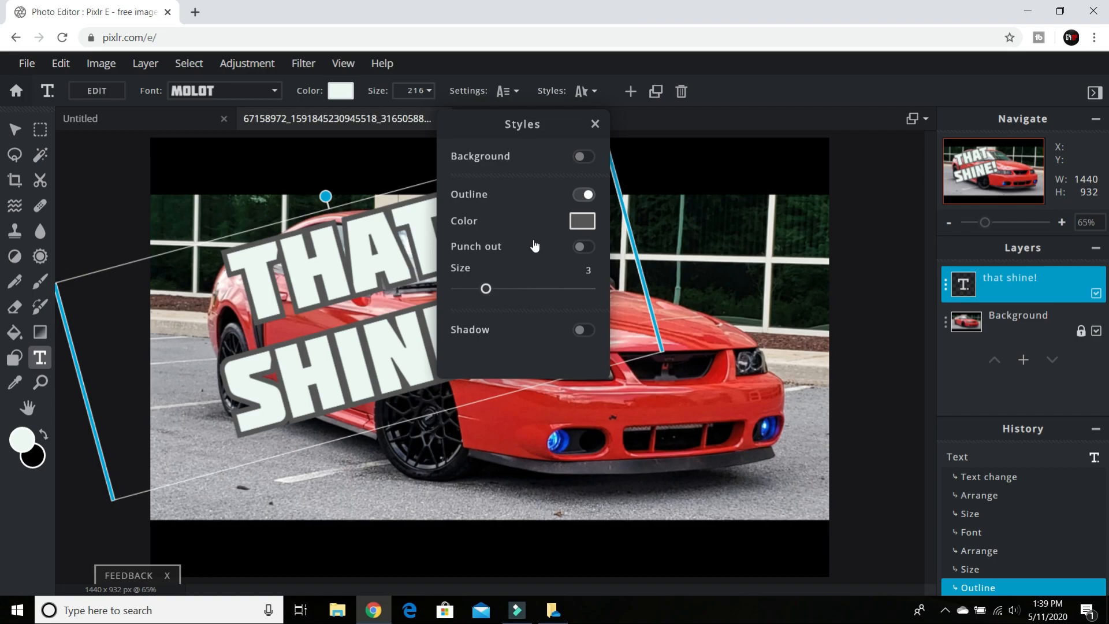
left_click(570, 224)
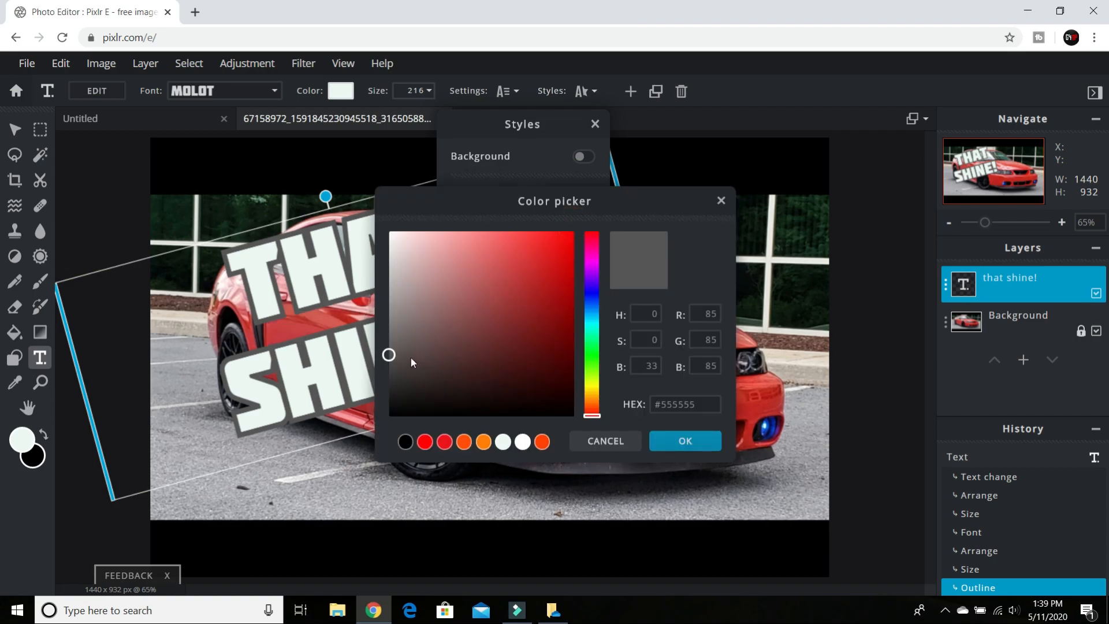
left_click_drag(391, 360, 389, 416)
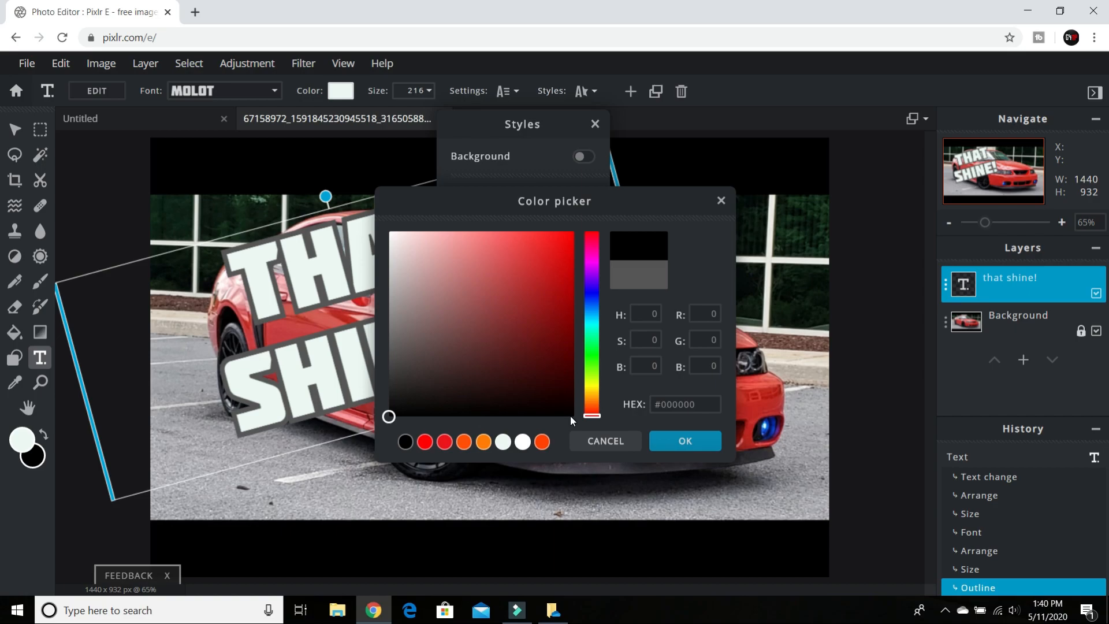
left_click(691, 440)
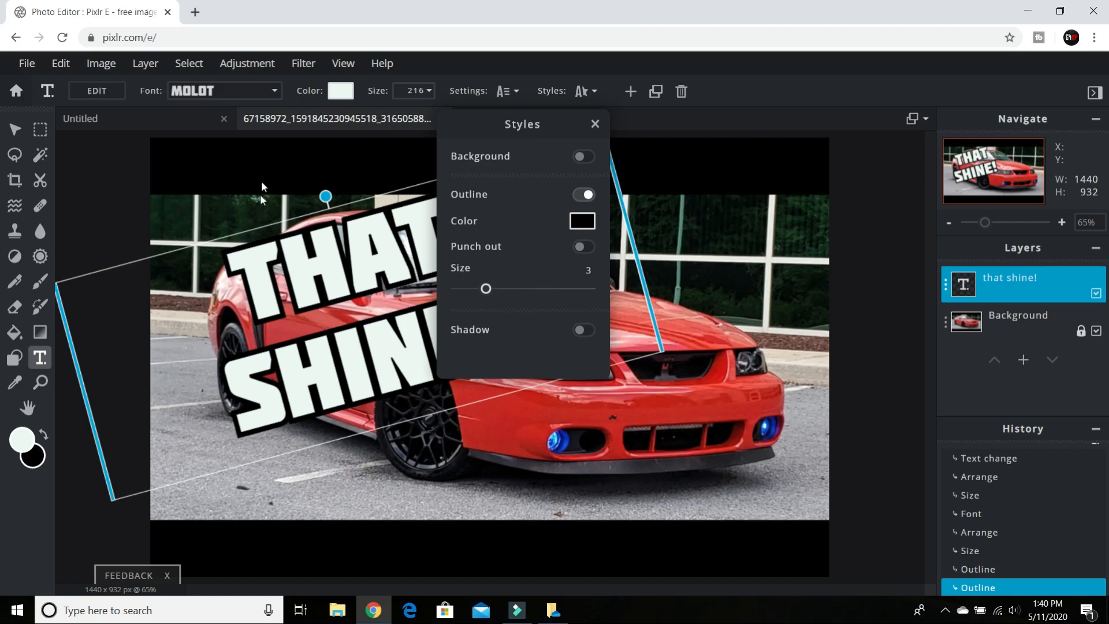
Reposition the outlined text over the rear half of the car, near the photo's left edge, and deselect it.
left_click(339, 278)
left_click_drag(394, 253, 371, 268)
left_click_drag(306, 209, 333, 242)
left_click_drag(342, 278, 516, 307)
left_click_drag(323, 179, 304, 180)
left_click_drag(347, 238, 310, 234)
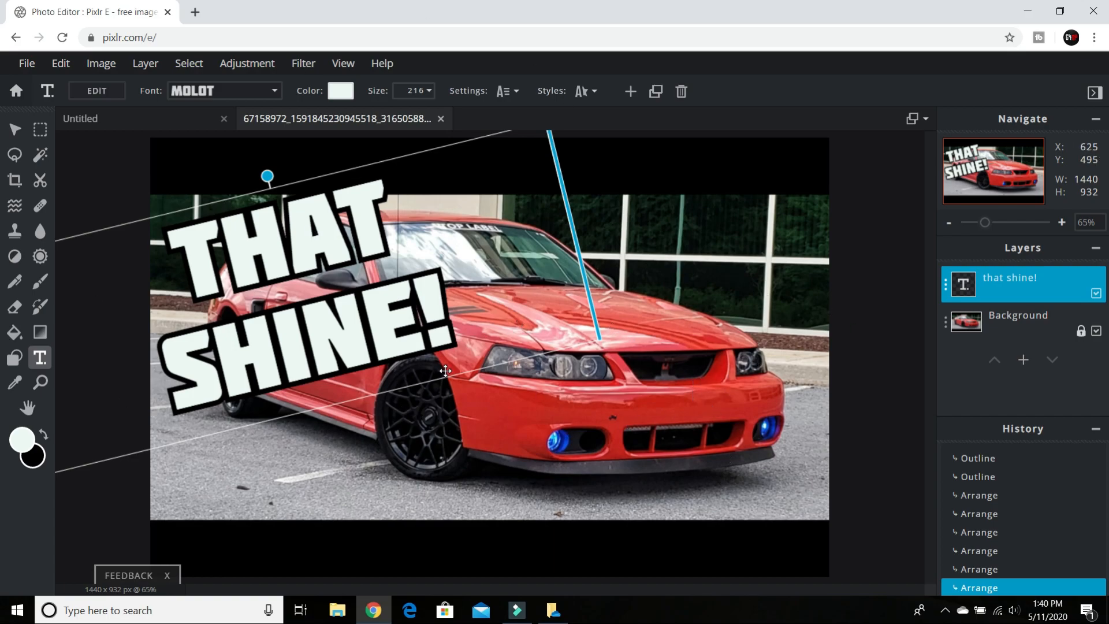
left_click_drag(314, 237, 345, 241)
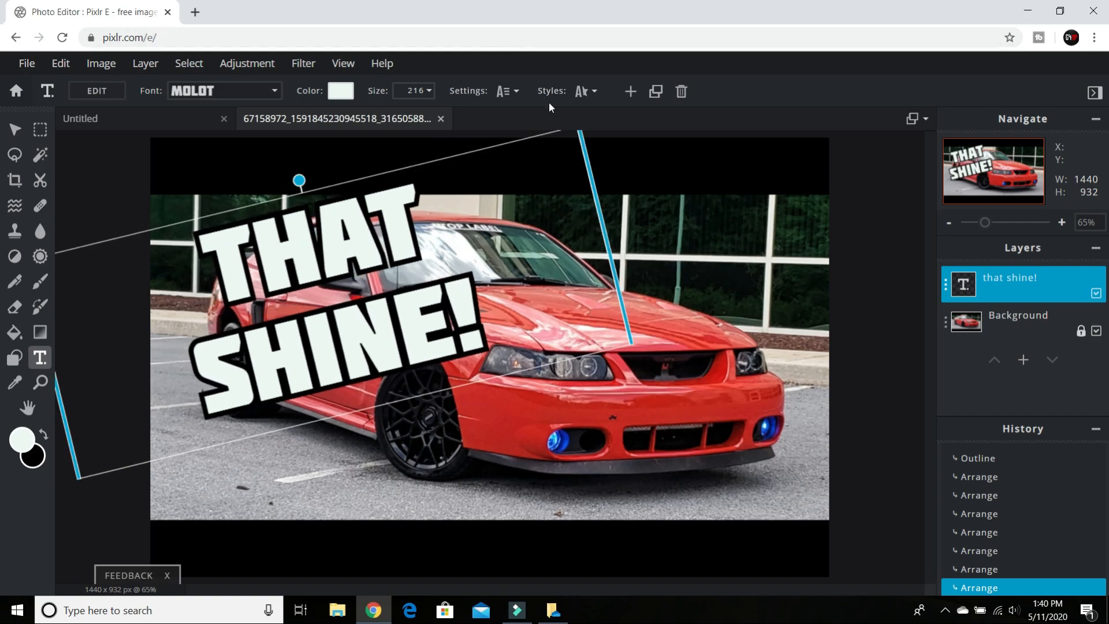
left_click_drag(332, 273, 329, 276)
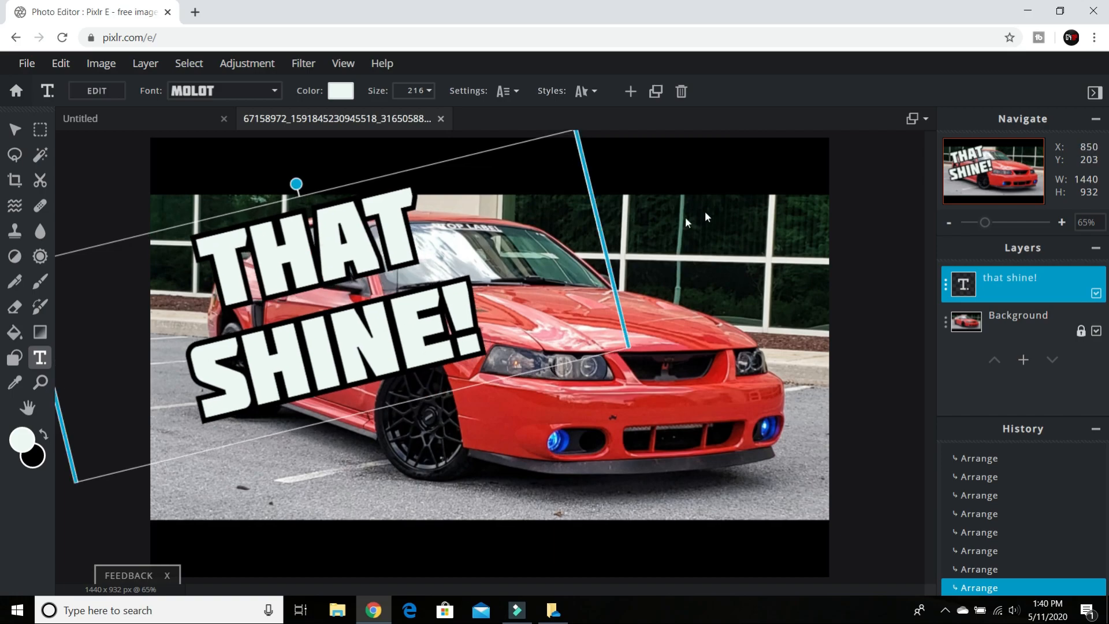
left_click(738, 186)
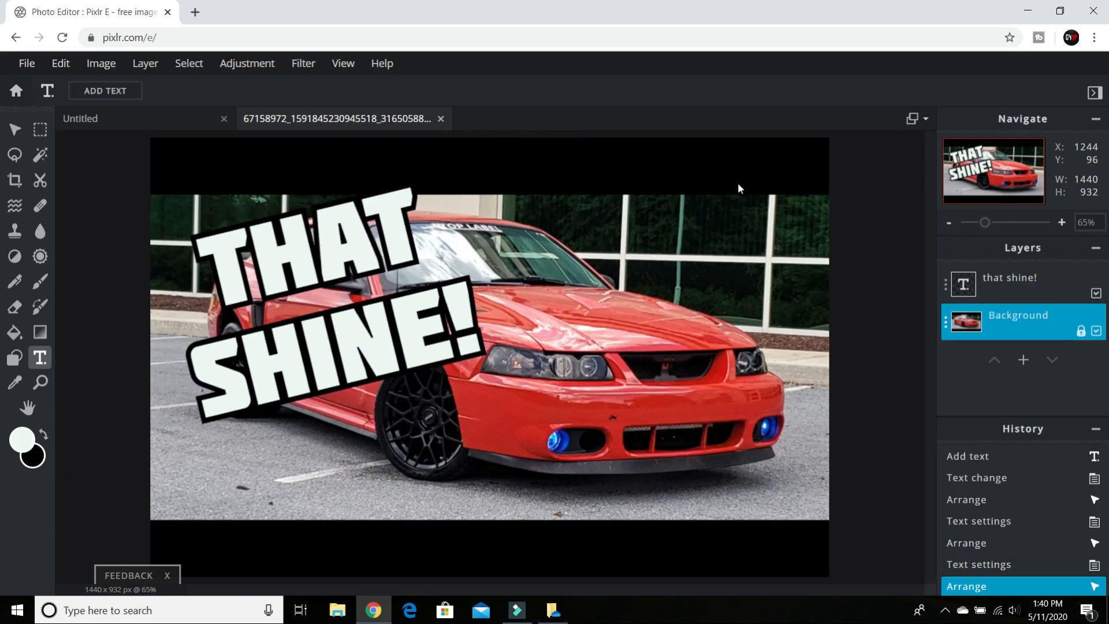
Reduce the "that shine!" text to size 186 and shift it slightly right.
left_click(250, 243)
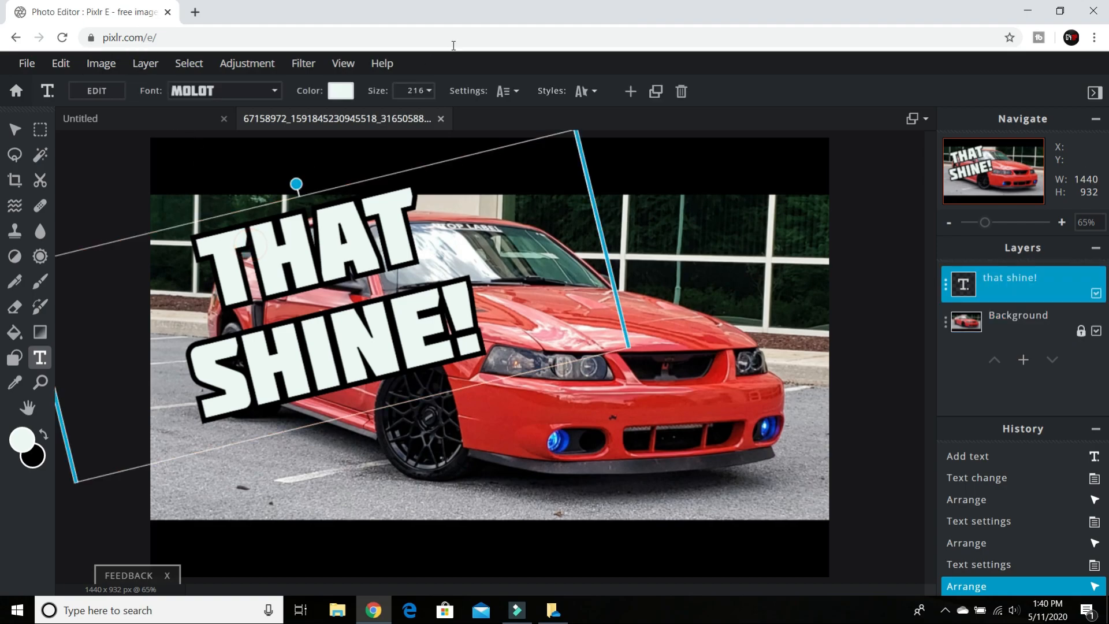
left_click(428, 91)
left_click_drag(339, 114, 332, 114)
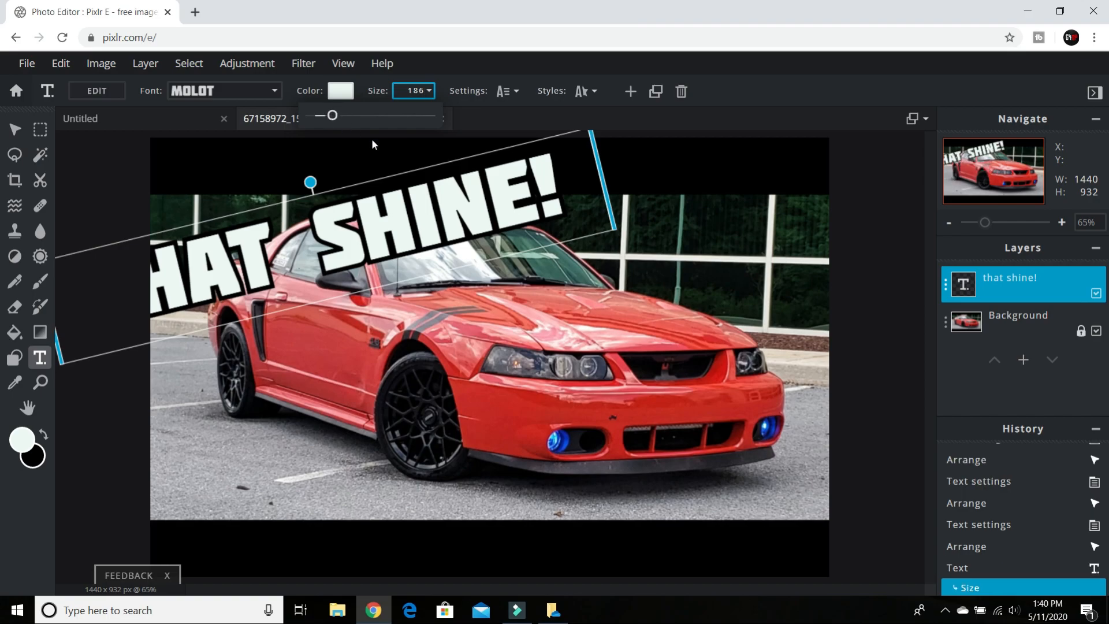
left_click_drag(391, 221, 432, 226)
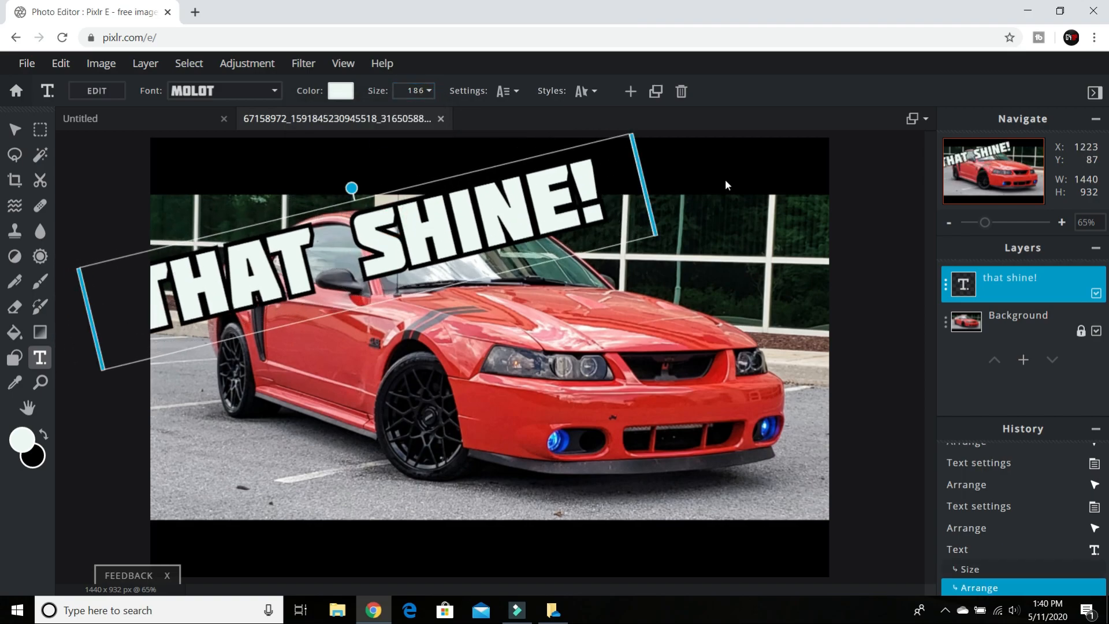
Insert a line break between "that" and "shine!" and place the two-line text over the car's rear half.
double_click(369, 249)
left_click(394, 238)
left_click(364, 238)
key("Return")
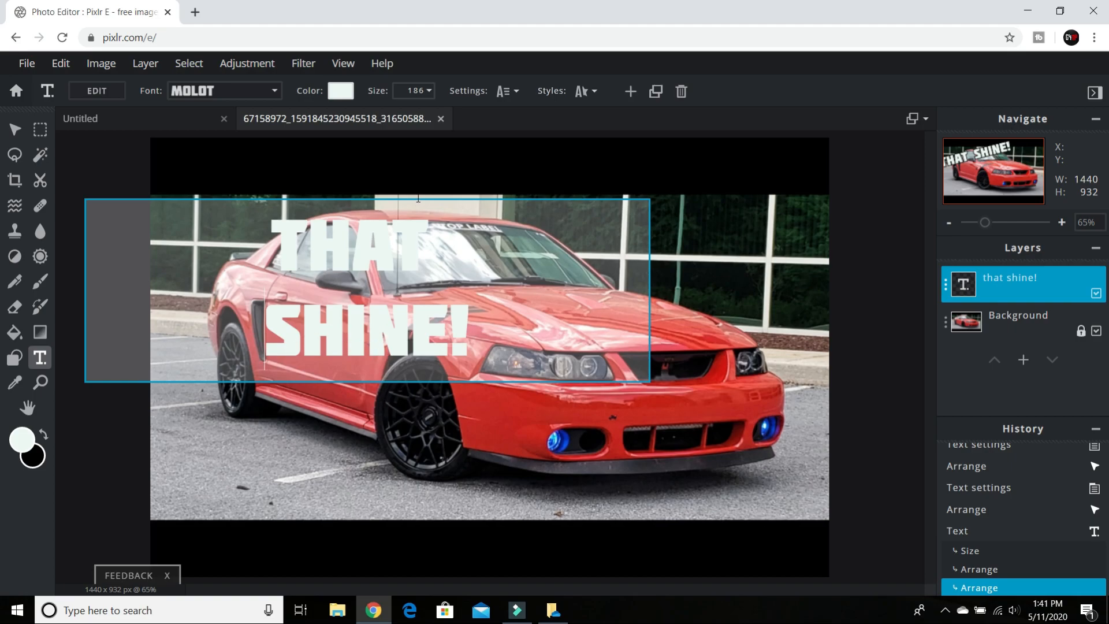
left_click(421, 177)
left_click_drag(347, 241, 331, 229)
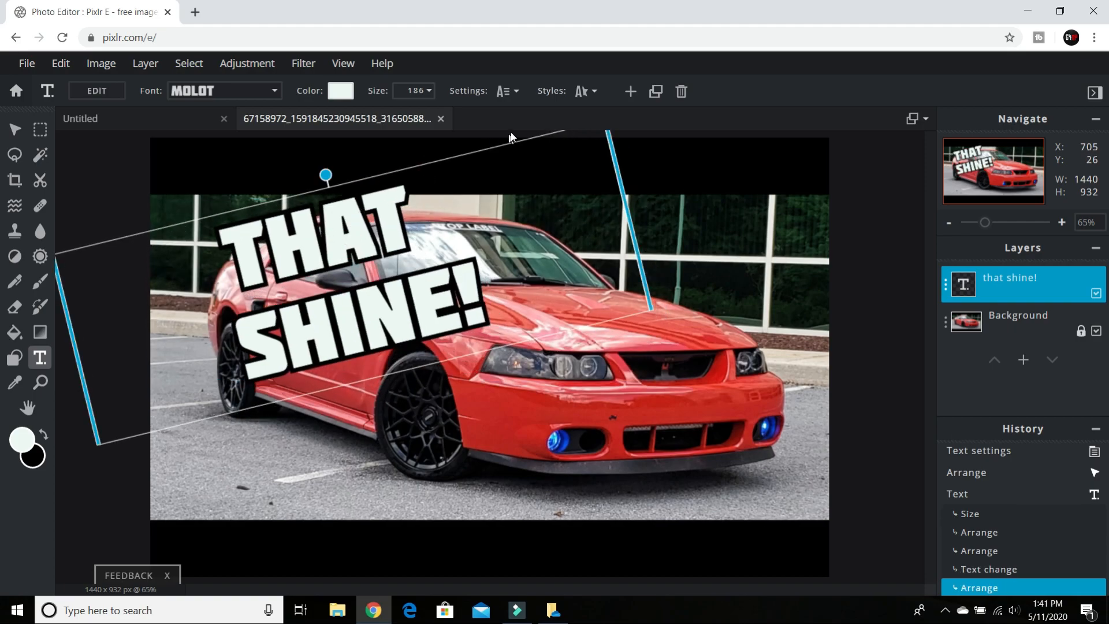
Center-align the two-line text and make it bold.
left_click(506, 90)
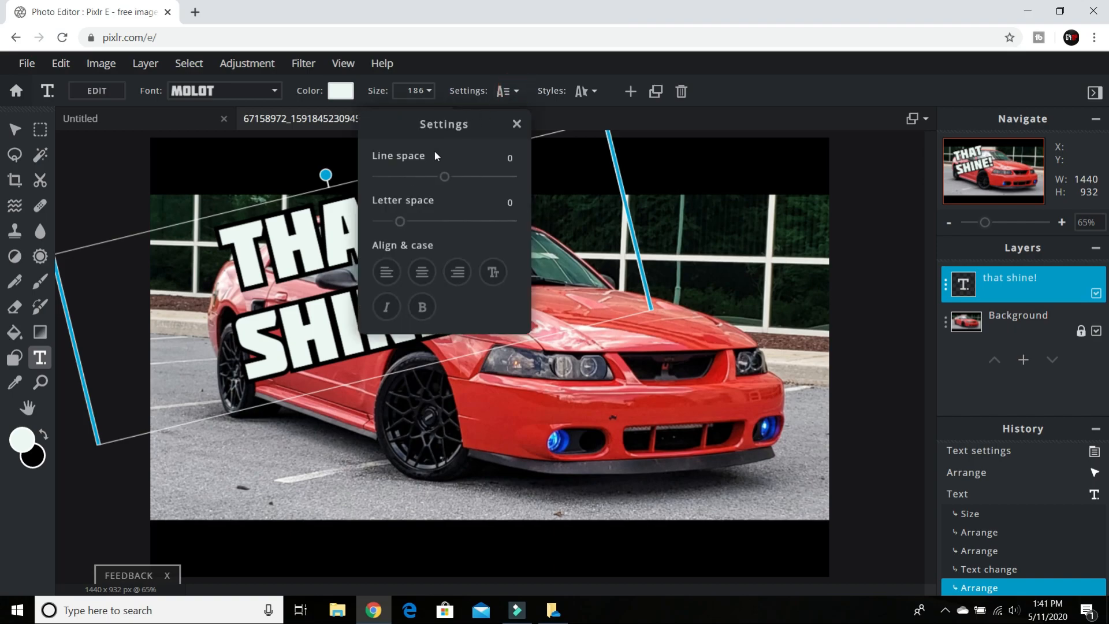
left_click(387, 271)
left_click(421, 272)
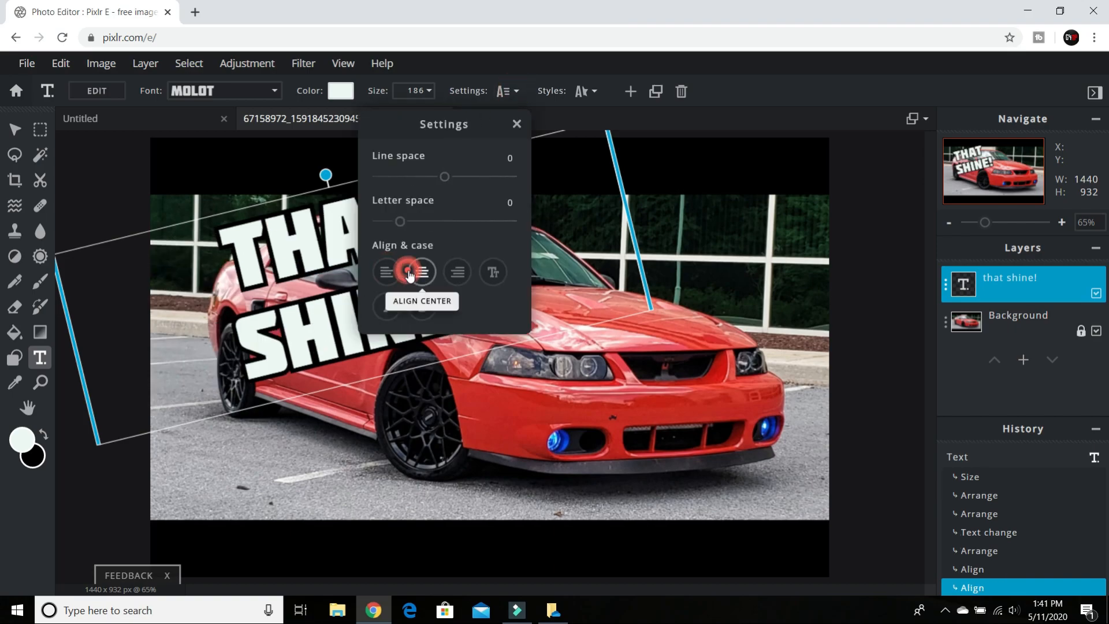
left_click(421, 307)
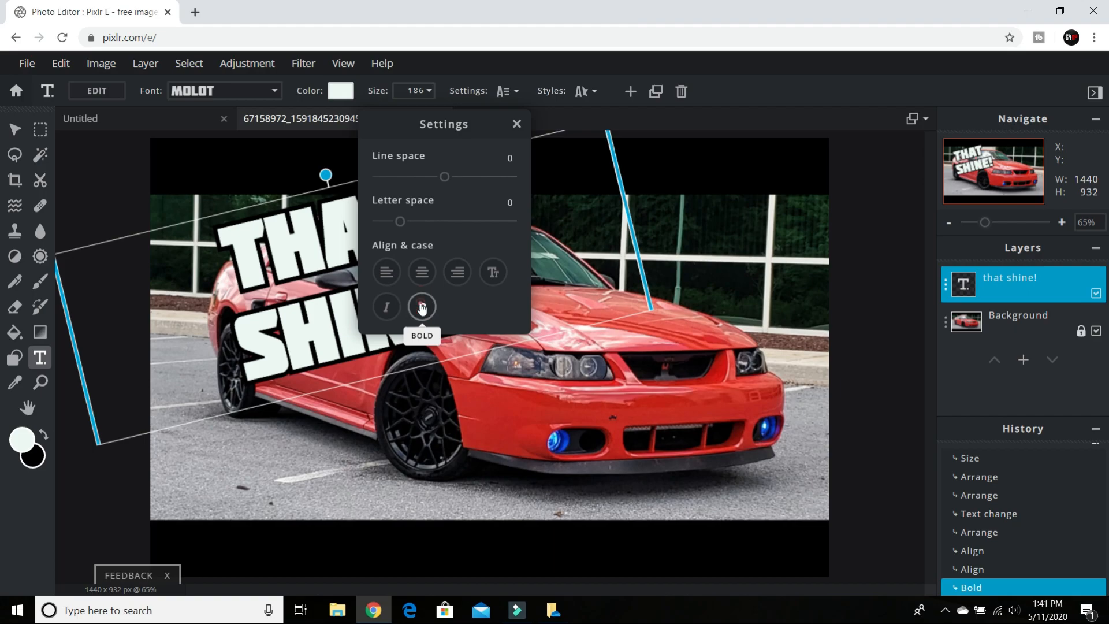
Turn off bold and apply italics to the two-line "that shine!" text.
left_click(422, 306)
left_click(395, 308)
left_click(306, 145)
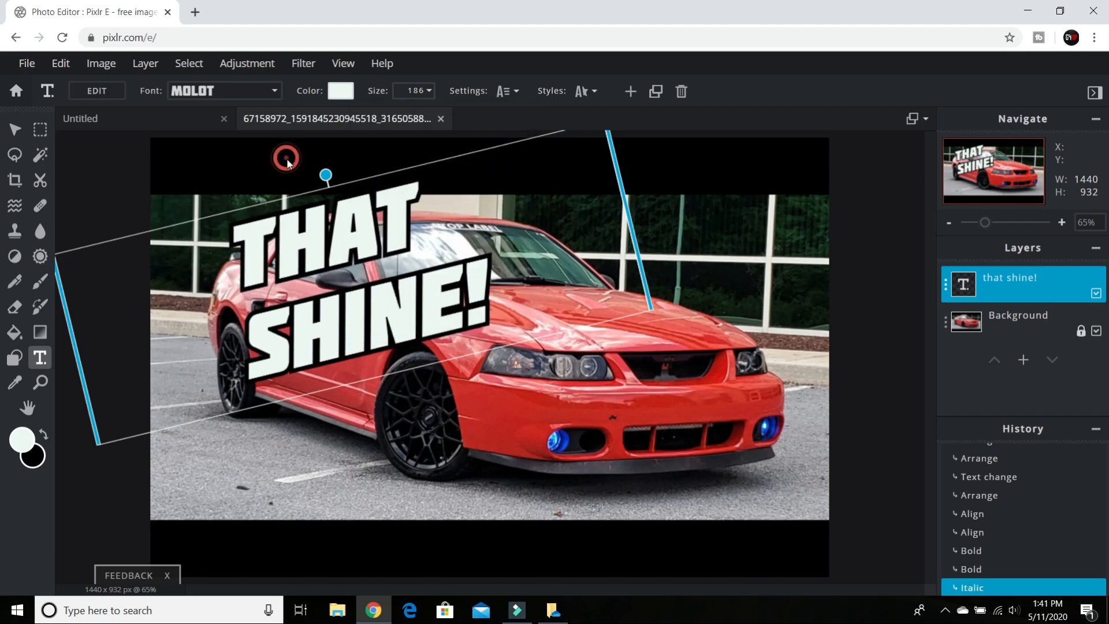
Shift the two-line text toward the photo's left edge, over the car's rear half, and deselect it.
left_click_drag(382, 229, 347, 238)
mouse_move(397, 286)
left_mouse_down()
mouse_move(388, 300)
mouse_move(379, 294)
left_mouse_up()
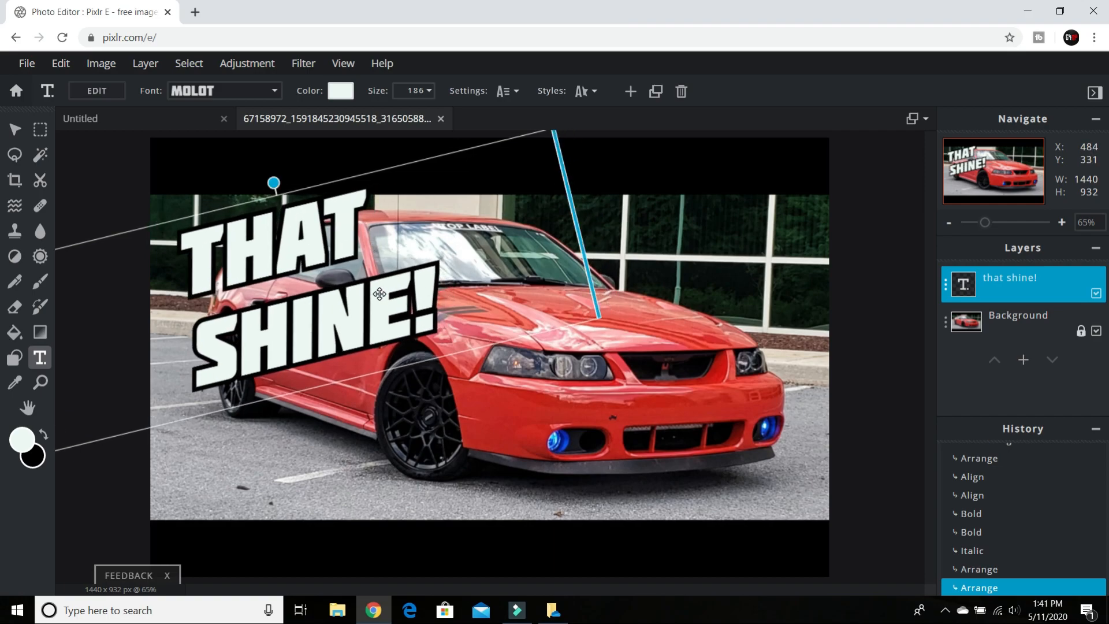
left_click(298, 165)
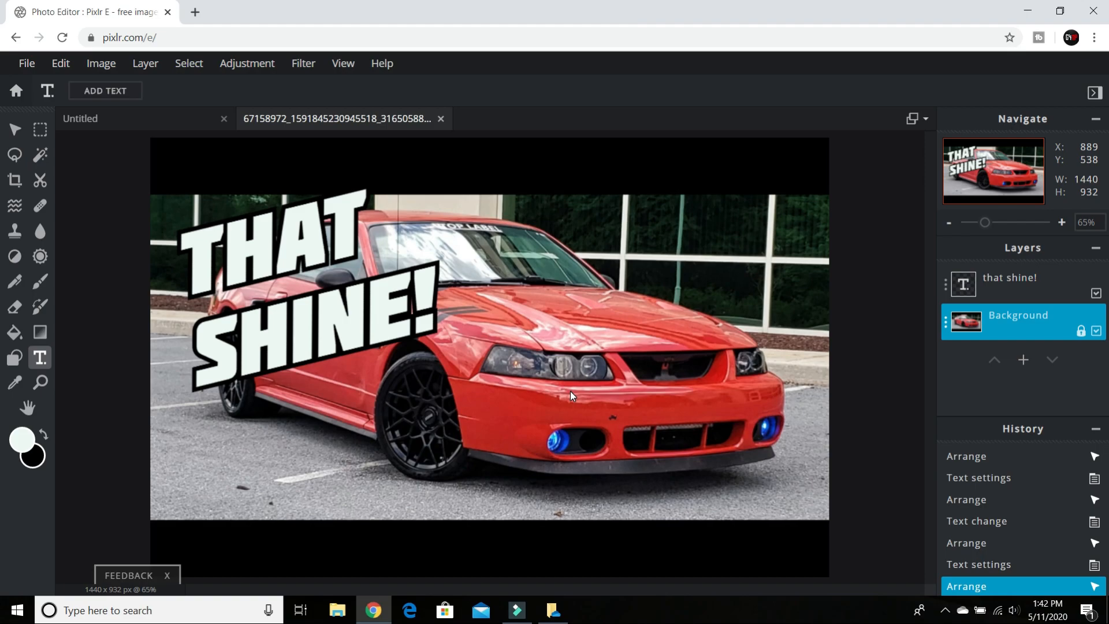
Open Pixlr's editor selection page in a new browser tab and launch Pixlr X.
left_click(197, 14)
left_click(470, 361)
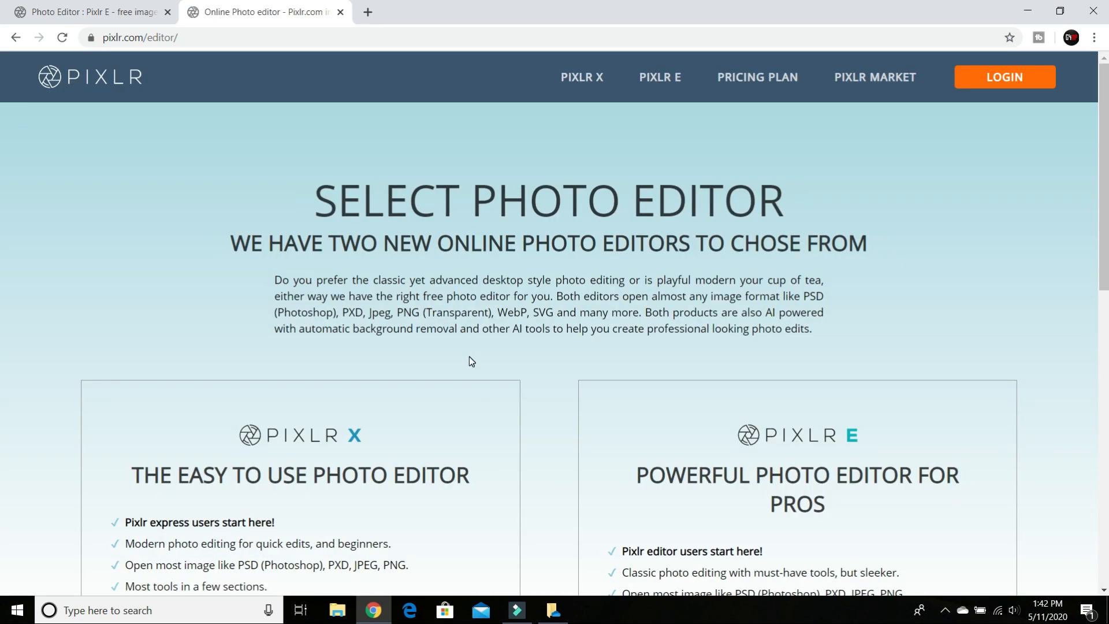
scroll(358, 318, "down", 4)
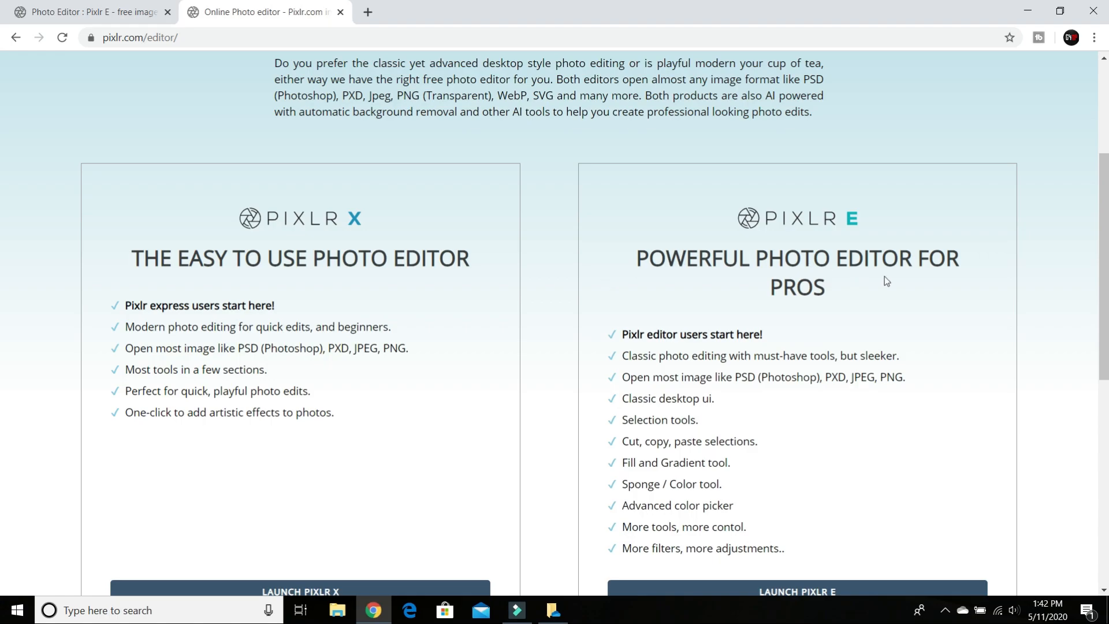
scroll(733, 303, "down", 2)
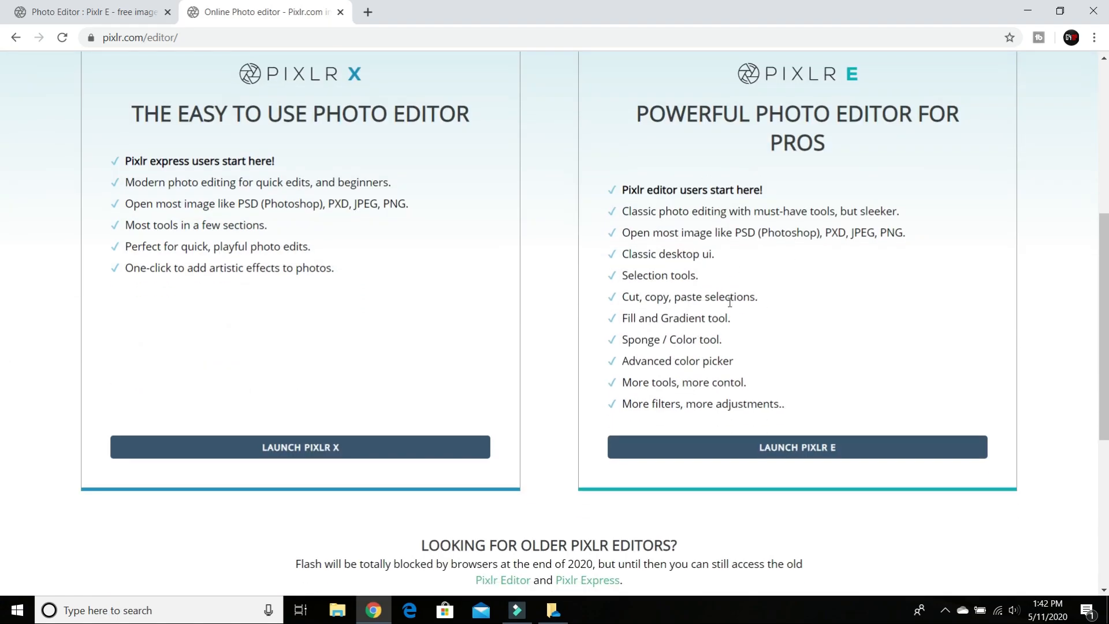
left_click(304, 447)
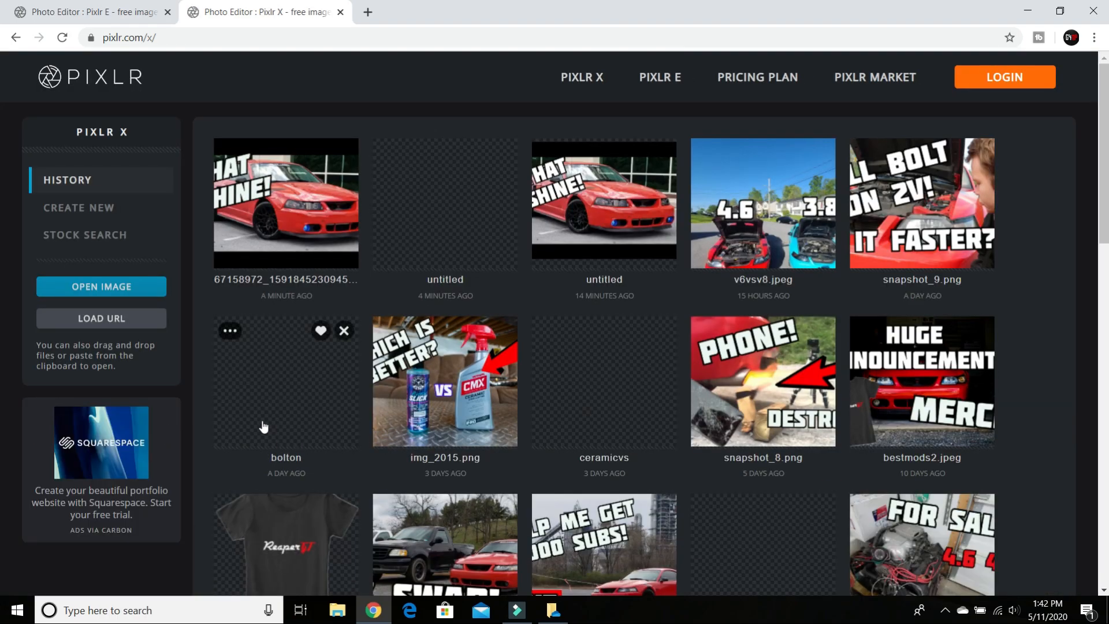
Create a blank 1920 x 1080 Full HD image and add the foggy-road red car photo from drive D as a layer.
left_click(79, 208)
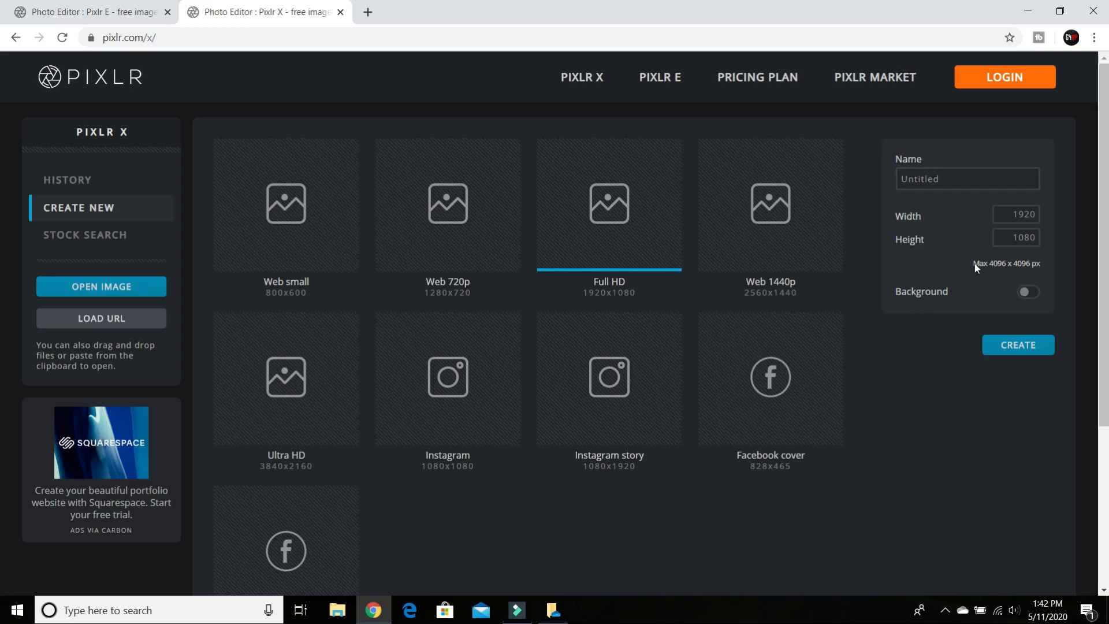
left_click(1017, 345)
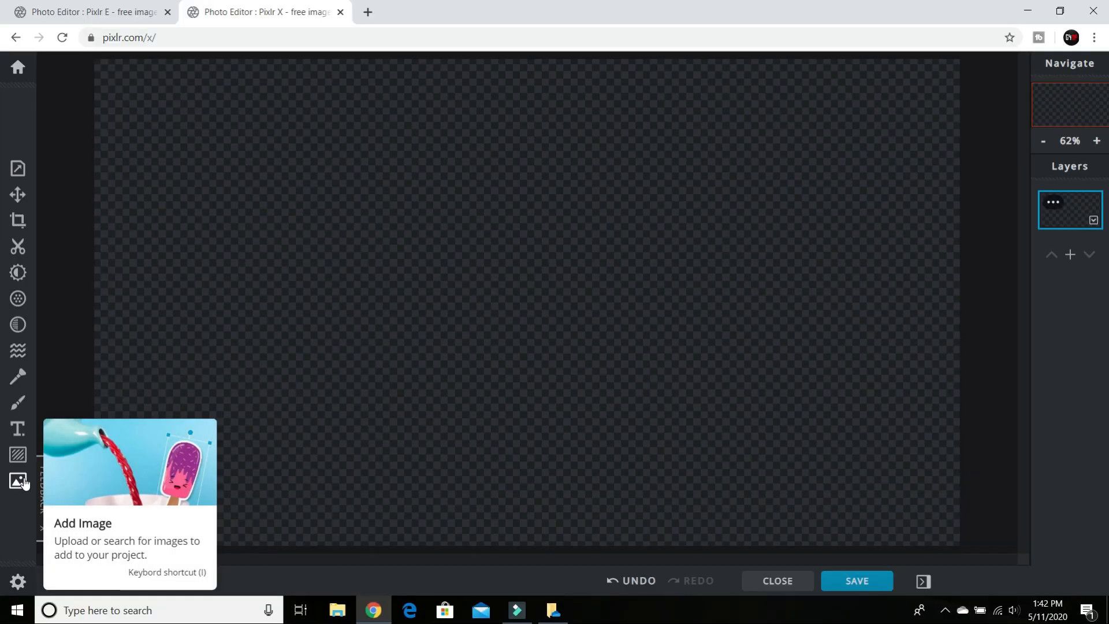
left_click(23, 483)
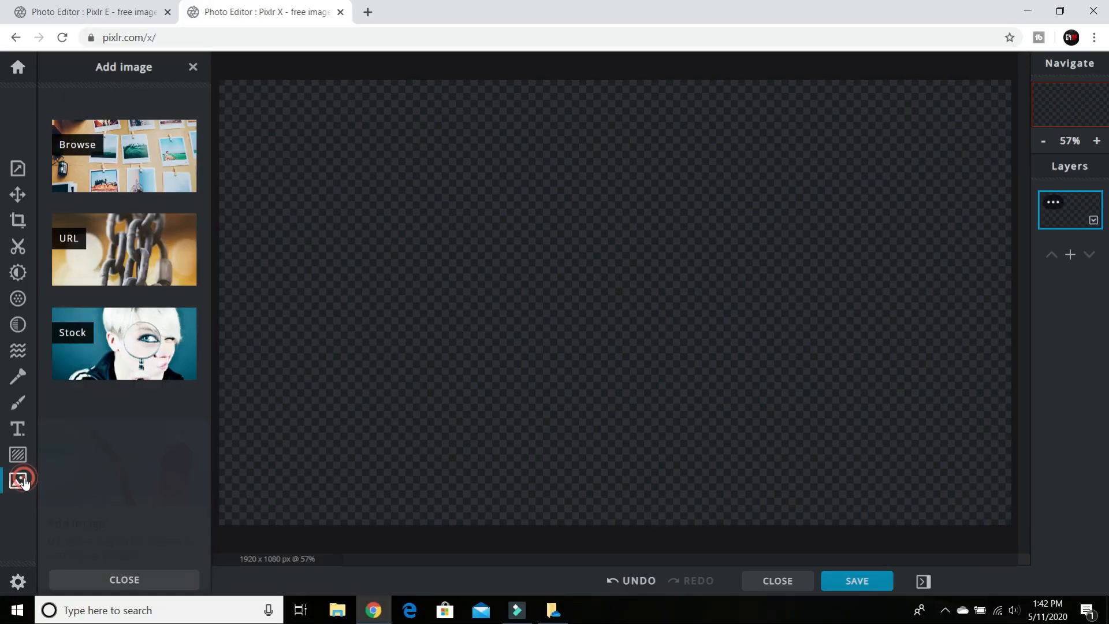
left_click(179, 149)
scroll(396, 185, "down", 10)
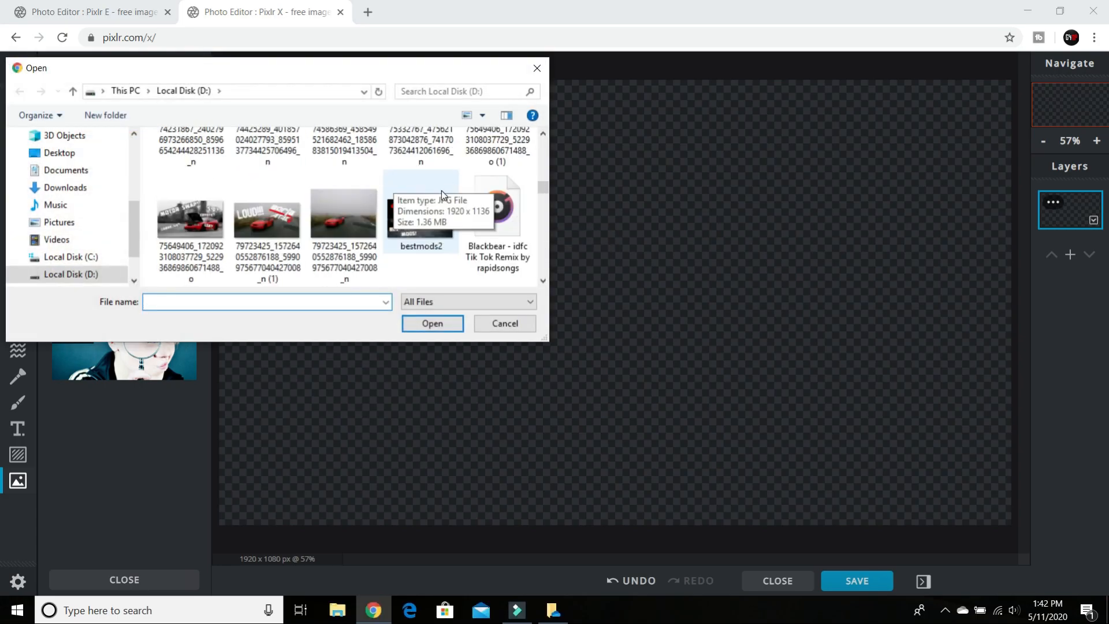
scroll(396, 185, "down", 2)
double_click(339, 162)
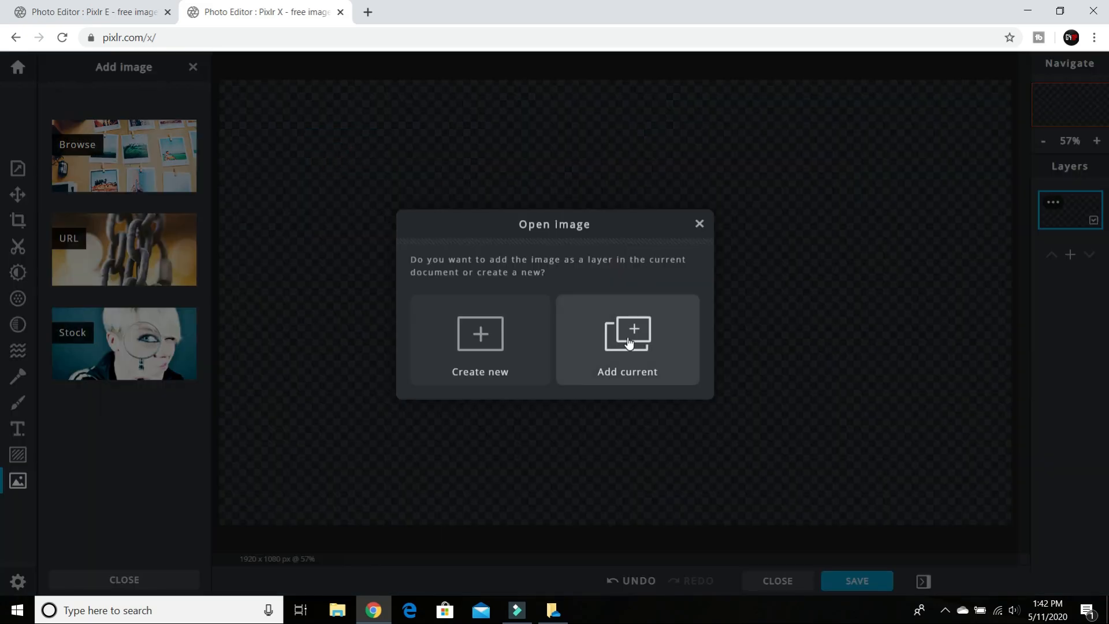
left_click(629, 340)
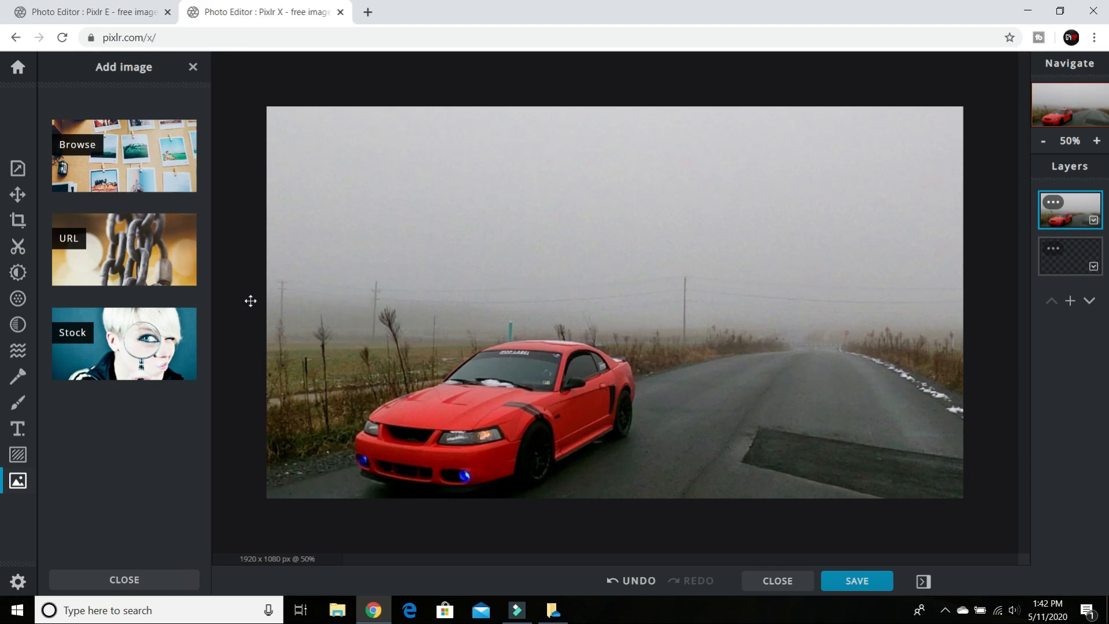
Add a new text layer over the foggy-road photo reading "THE MIST".
left_click(19, 428)
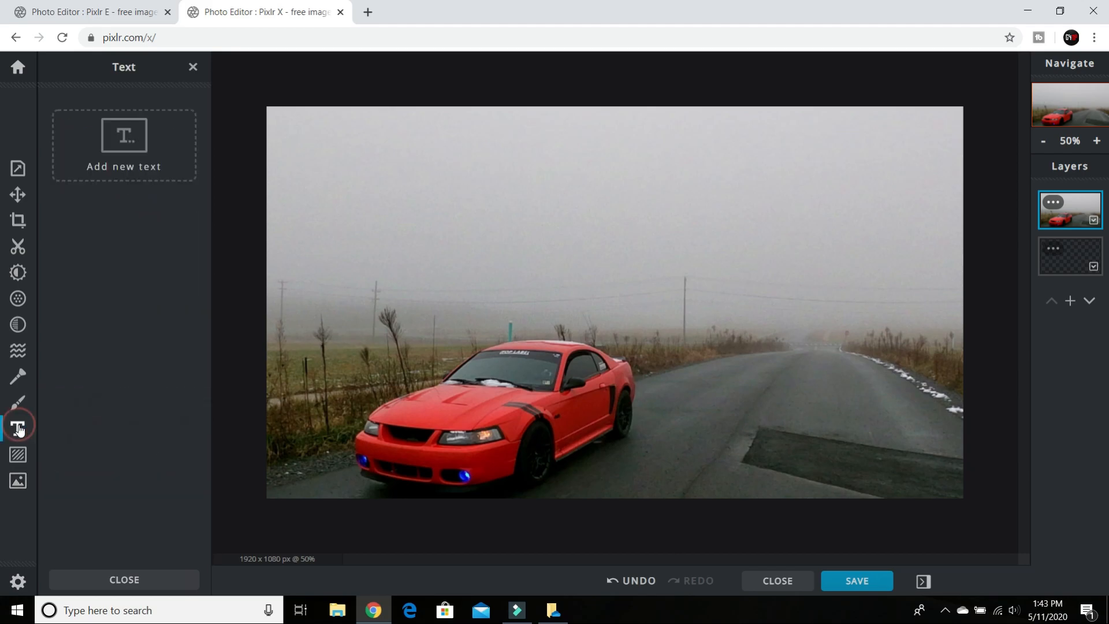
left_click(124, 163)
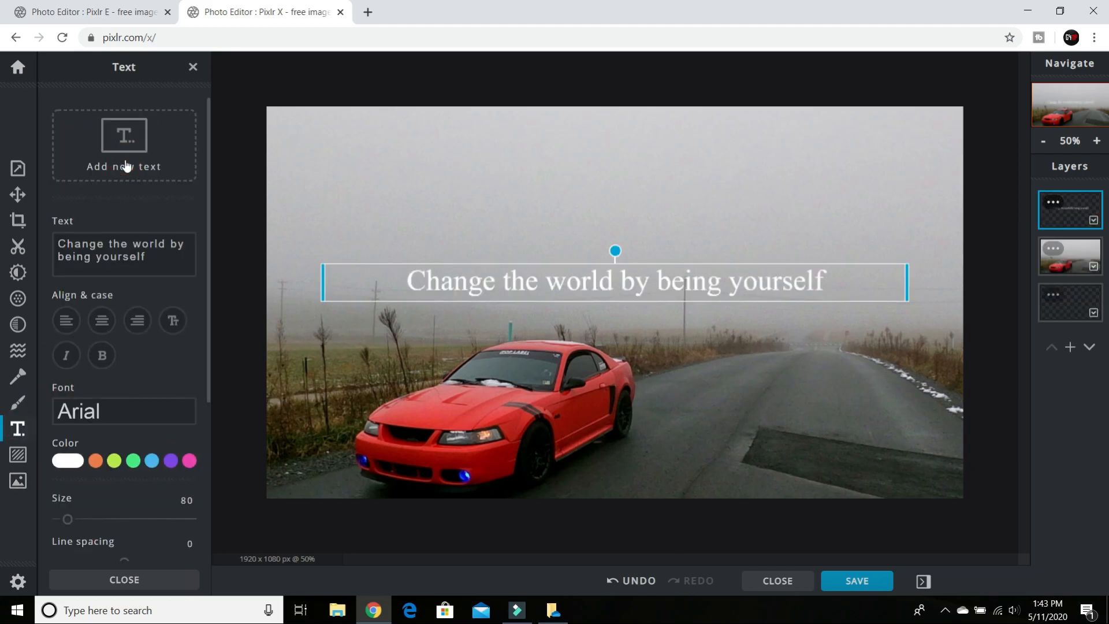
scroll(165, 340, "down", 3)
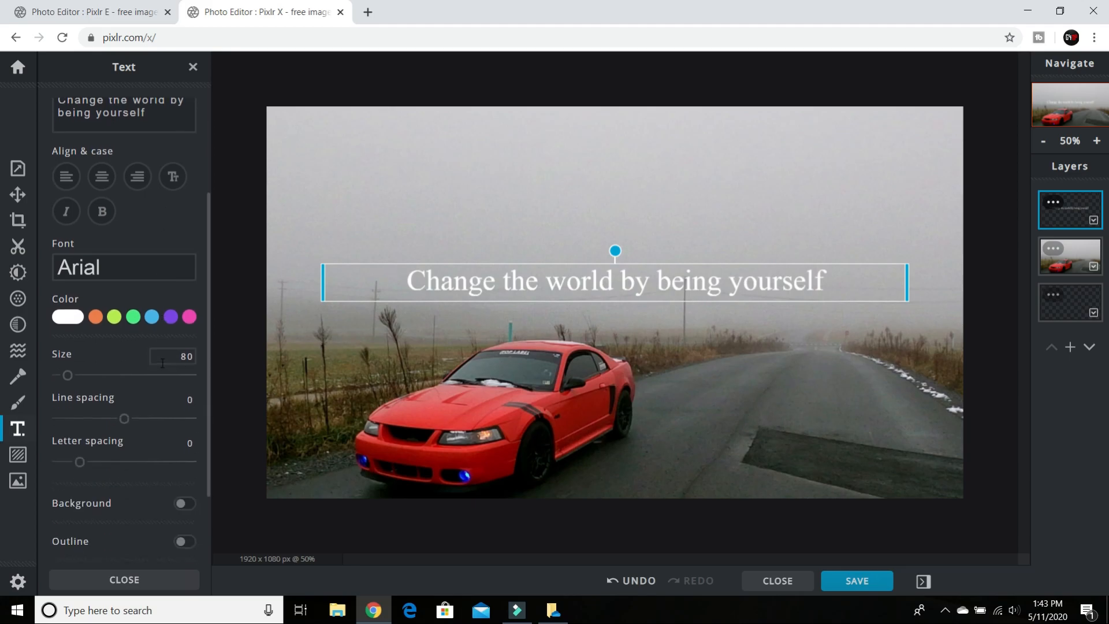
scroll(163, 362, "down", 1)
scroll(161, 362, "up", 5)
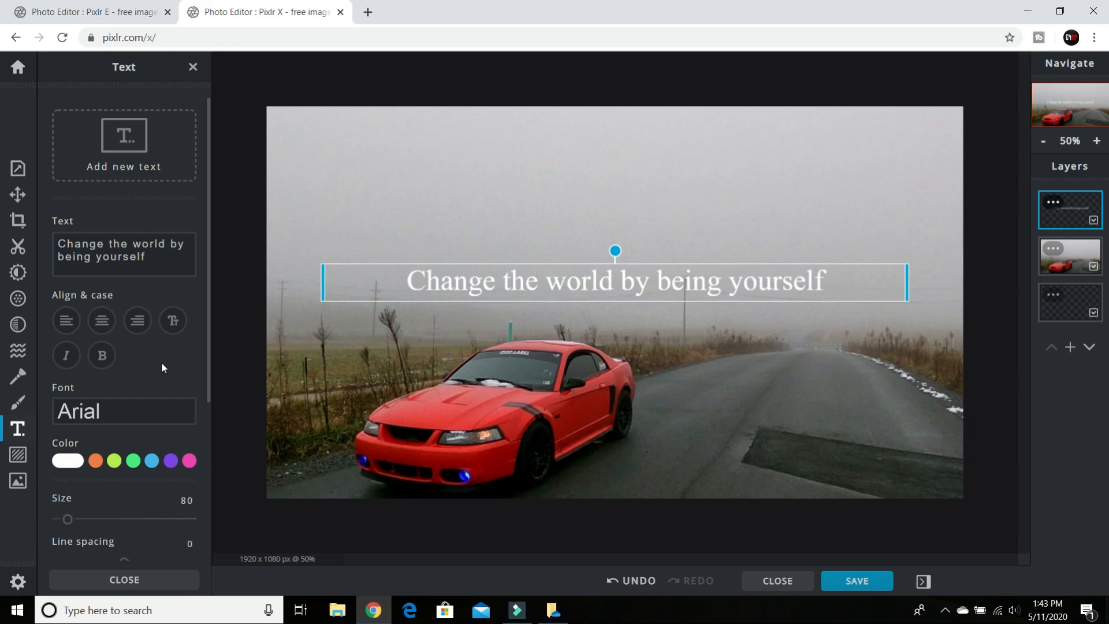
left_click(181, 262)
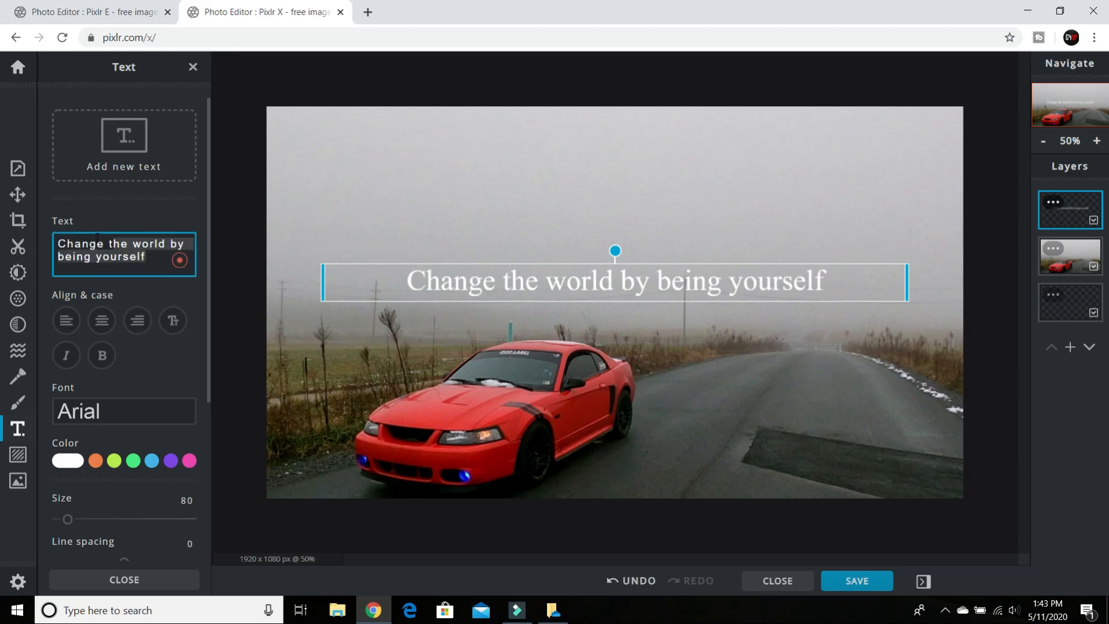
key("BackSpace")
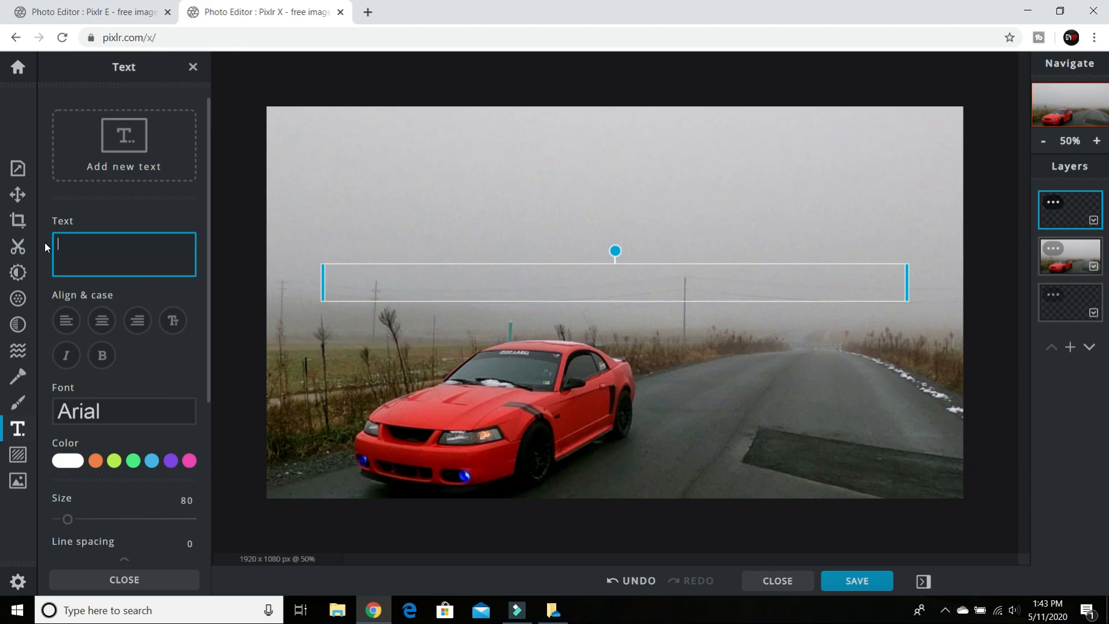
type("THE ")
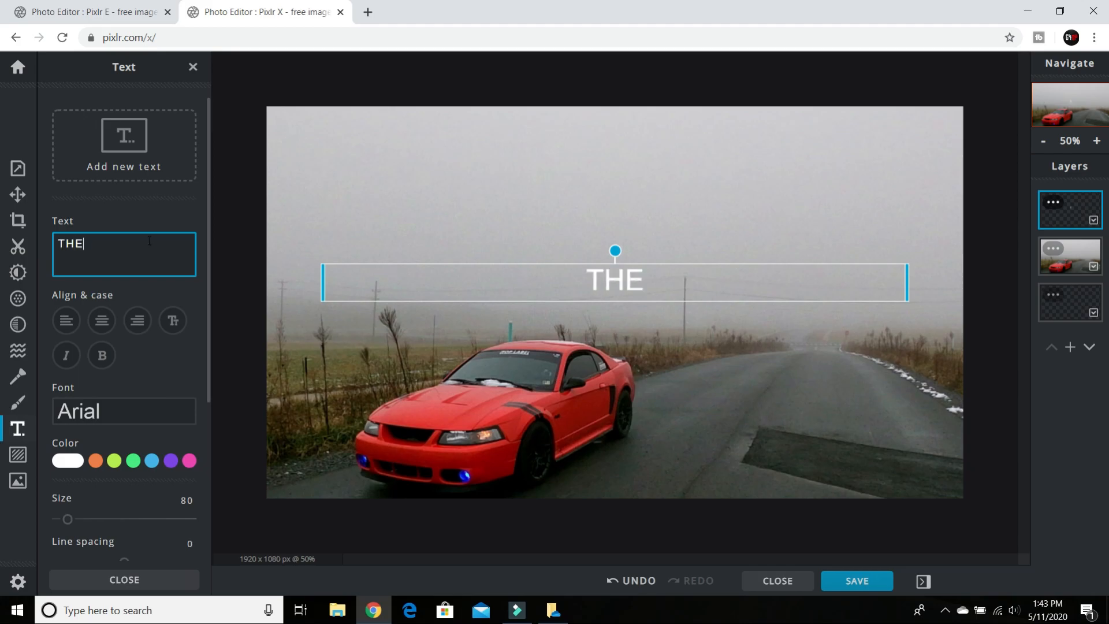
type("MIST")
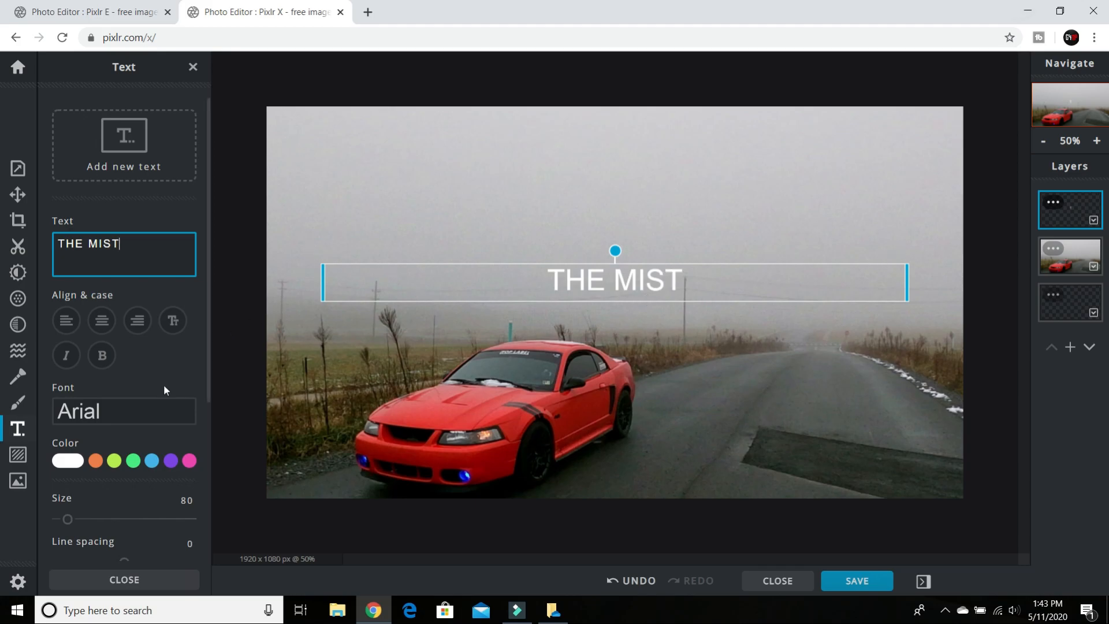
Change the font of the "THE MIST" text to Molot.
left_click(162, 409)
scroll(185, 272, "down", 5)
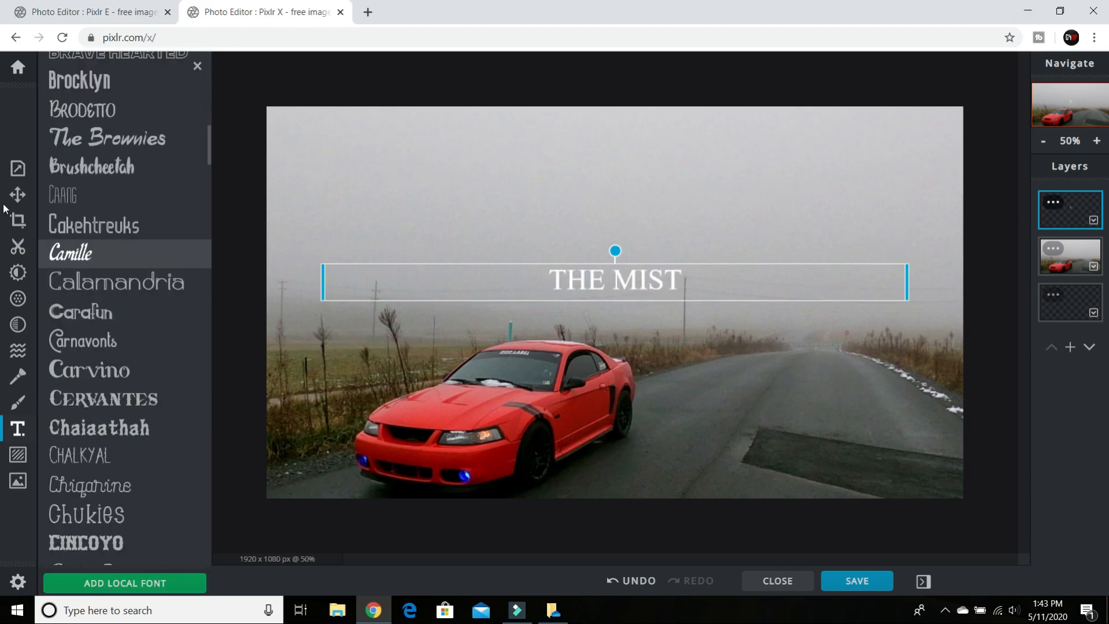
scroll(163, 262, "down", 10)
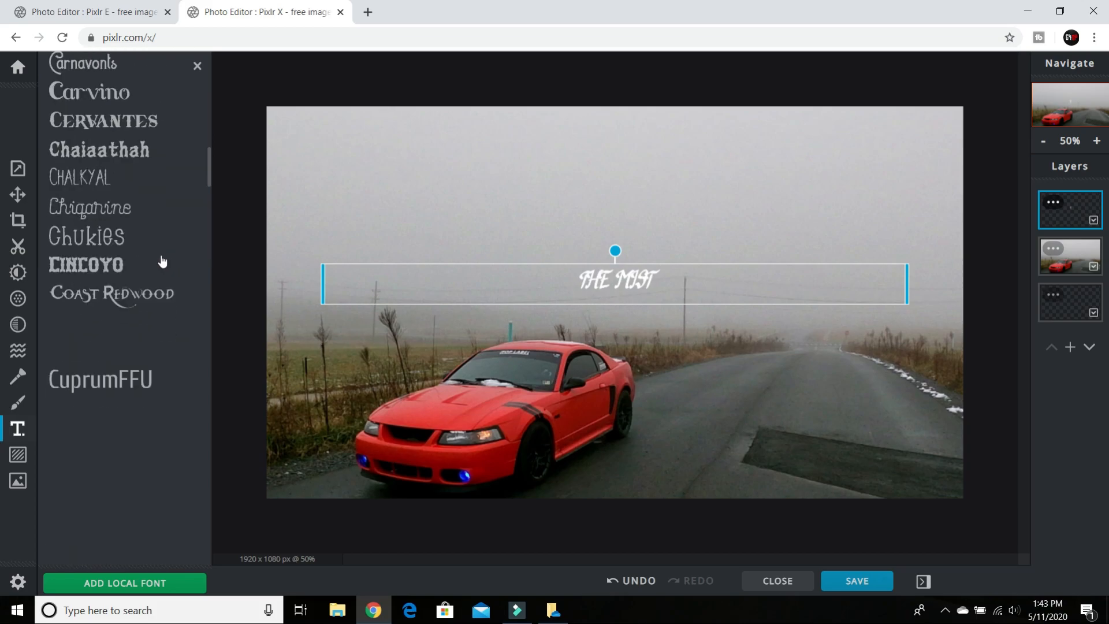
scroll(142, 258, "down", 8)
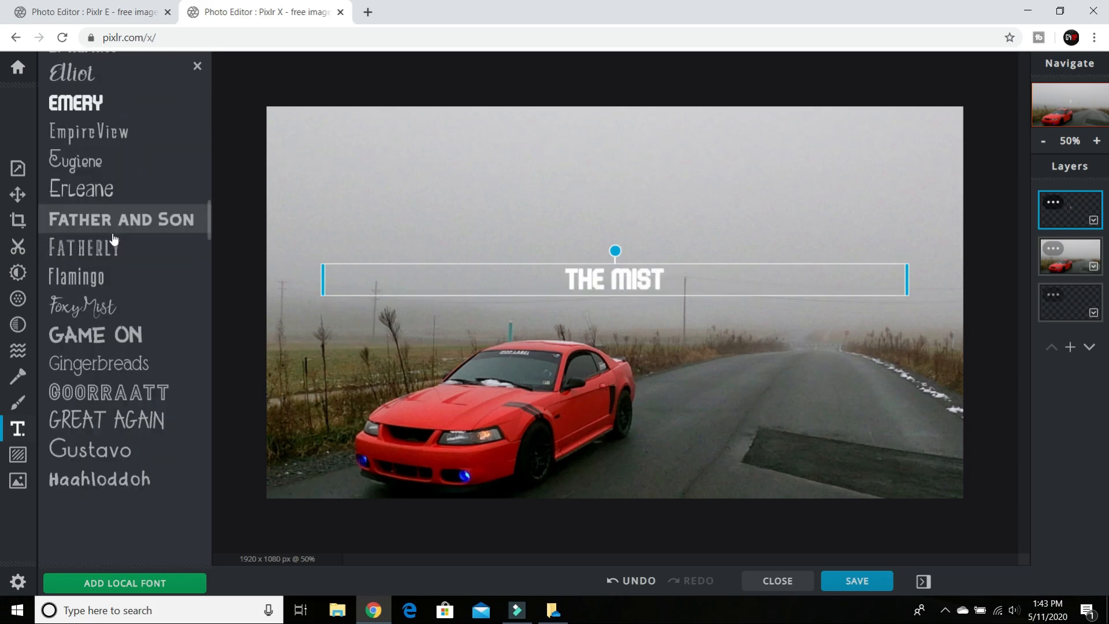
scroll(114, 243, "down", 12)
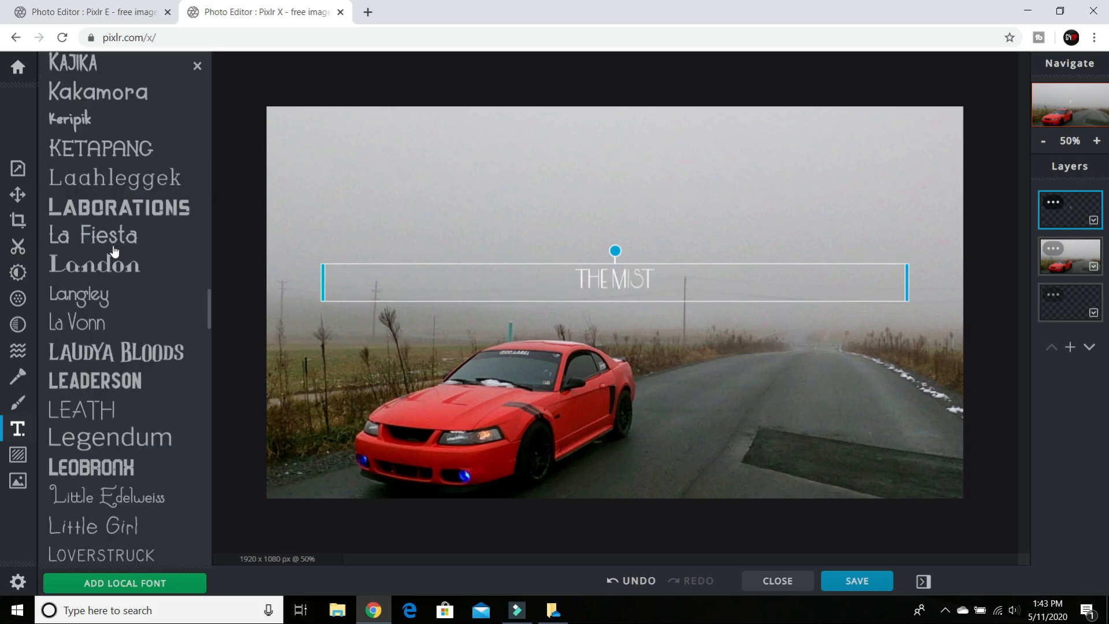
scroll(114, 250, "down", 3)
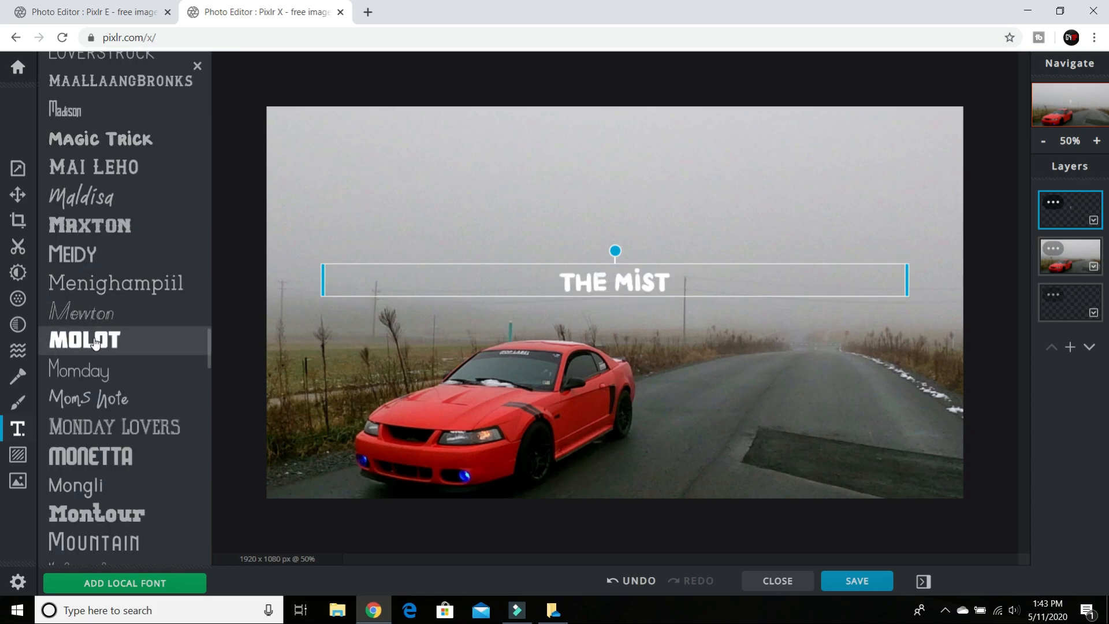
left_click(93, 338)
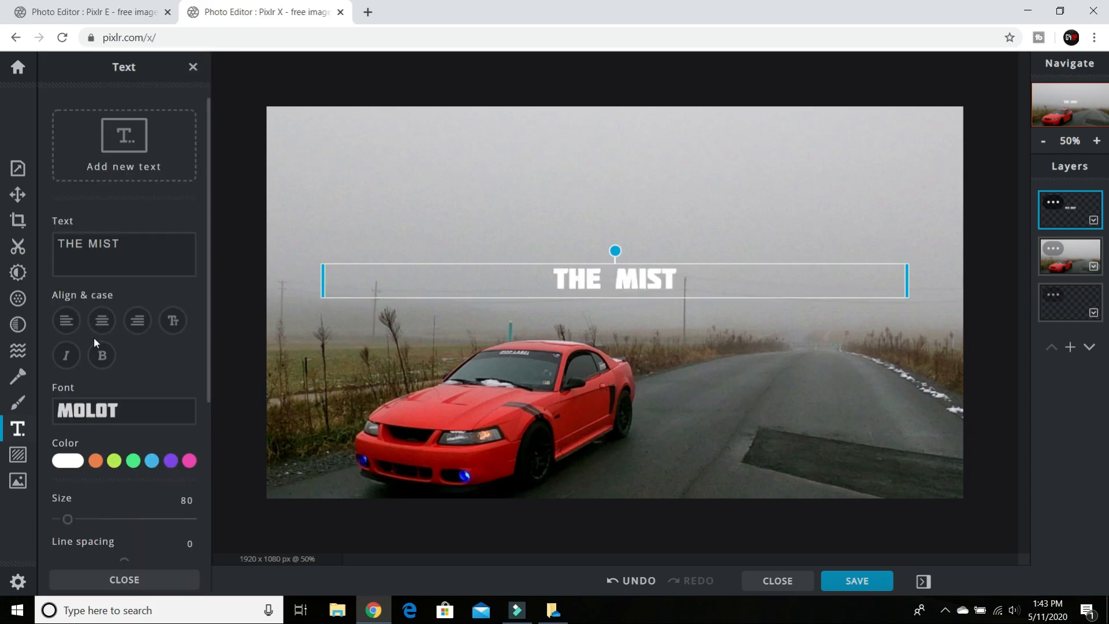
Split "THE MIST" into two center-aligned lines, with a leading space before "THE".
left_click(87, 241)
key("Return")
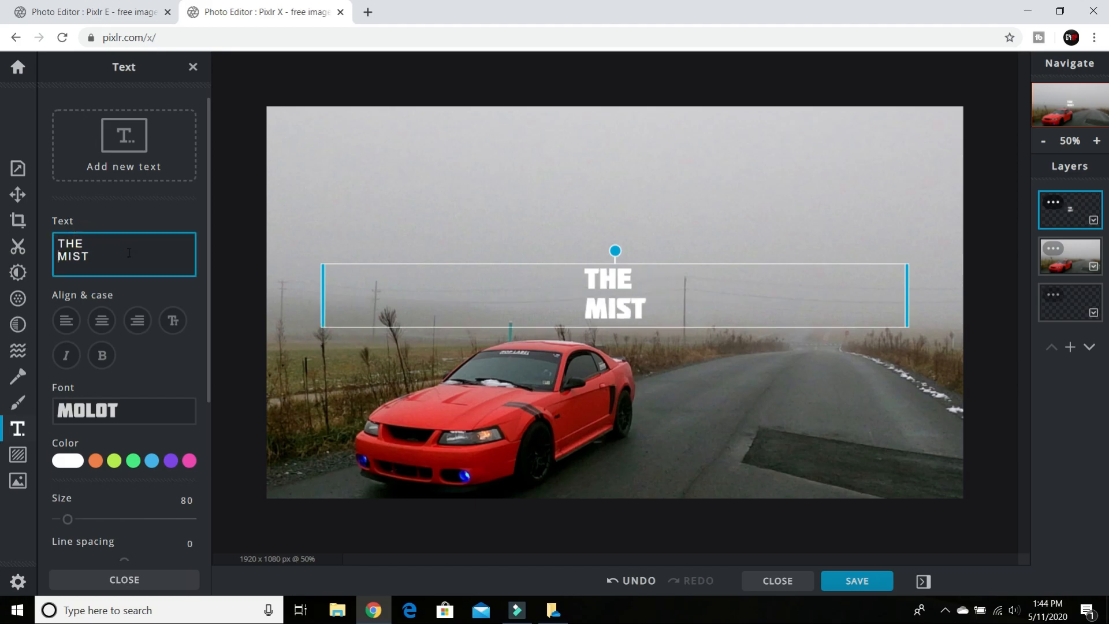
left_click(138, 321)
left_click(104, 322)
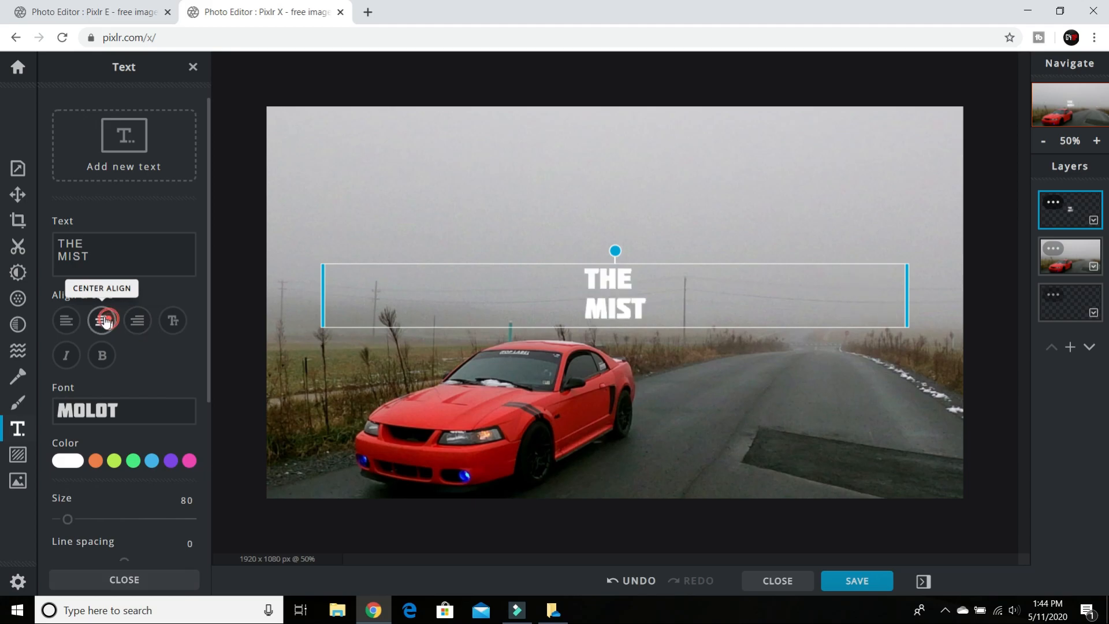
left_click(66, 320)
left_click(92, 322)
Tilt the two-line text slightly clockwise and place it in the foggy sky, up and right of the car.
left_click_drag(615, 250, 713, 185)
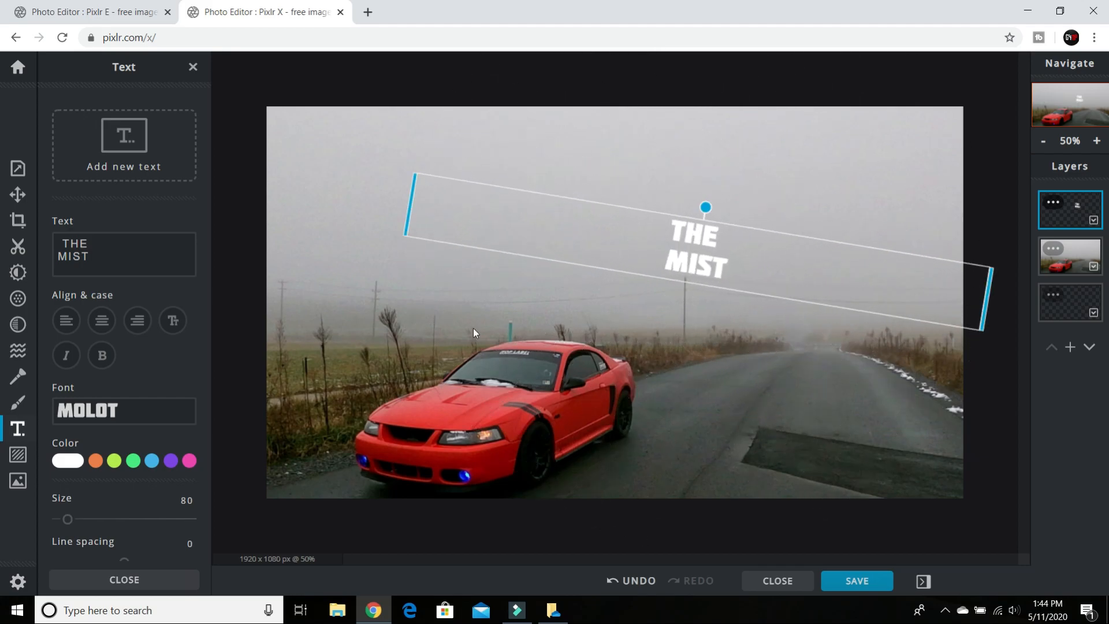
Give the text a shadow with blur 24, vertical position 70, horizontal position 100 and opacity 90.
scroll(102, 433, "down", 5)
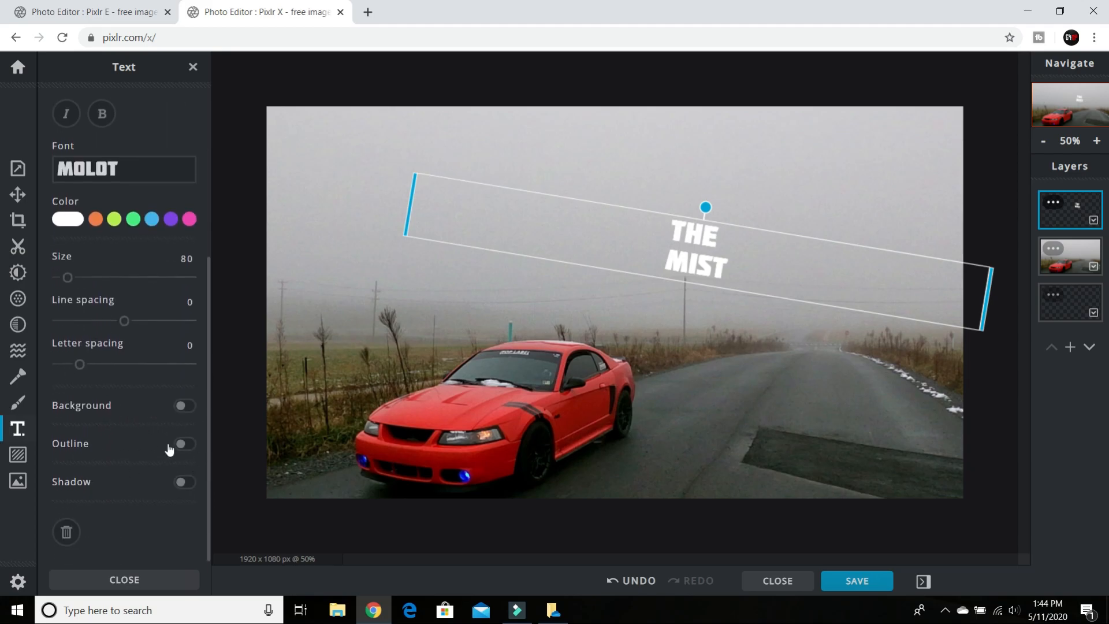
left_click(182, 482)
scroll(174, 462, "down", 3)
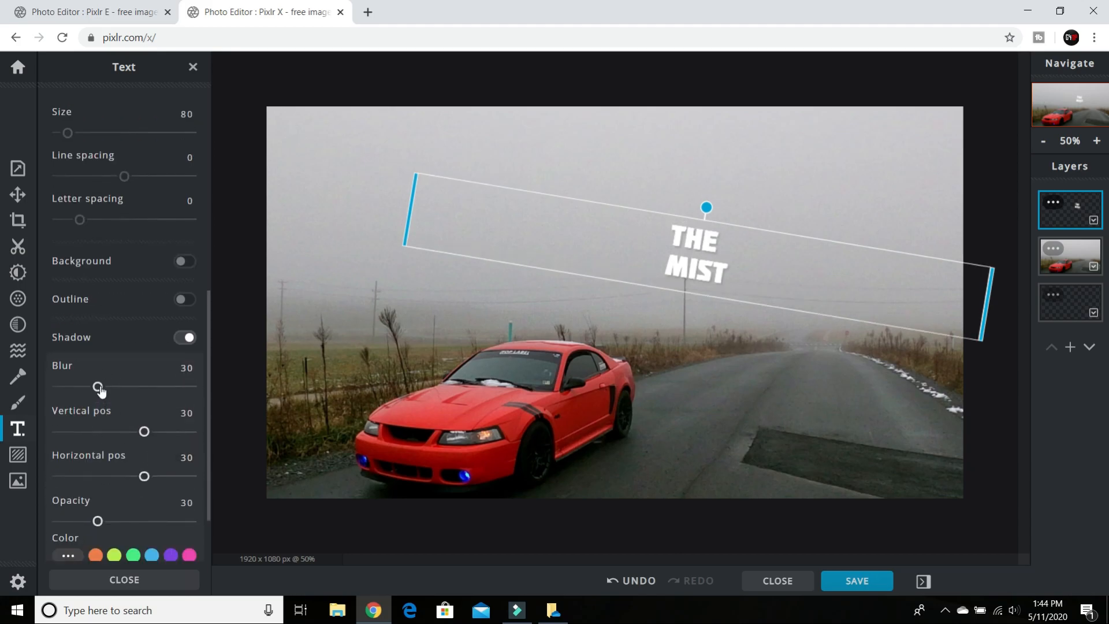
left_click_drag(101, 522, 177, 524)
left_click_drag(146, 476, 198, 492)
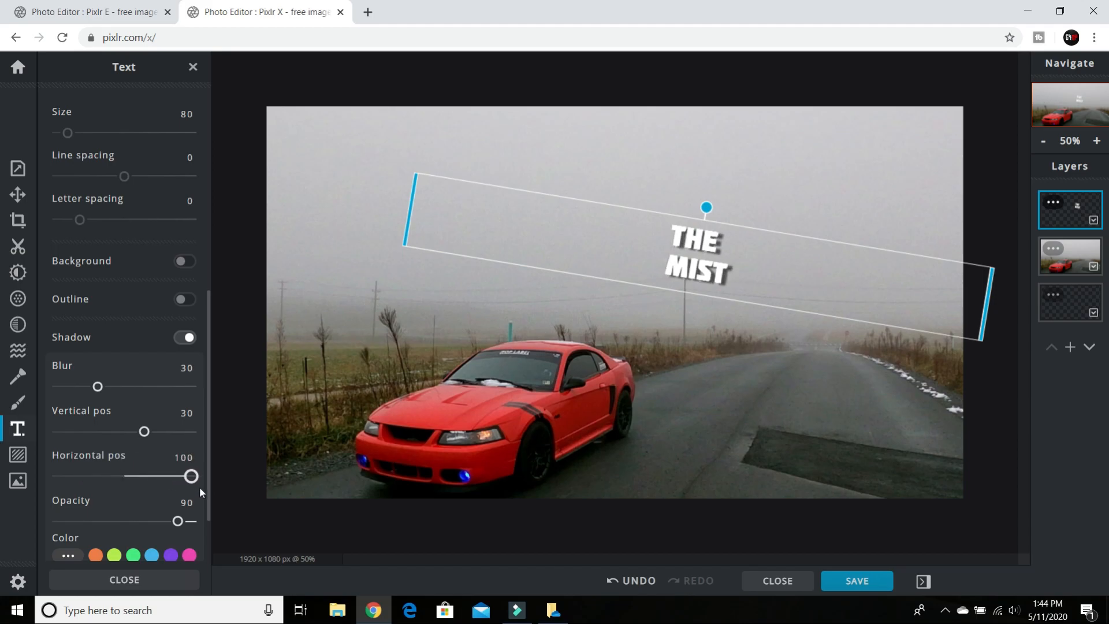
left_click_drag(144, 432, 174, 440)
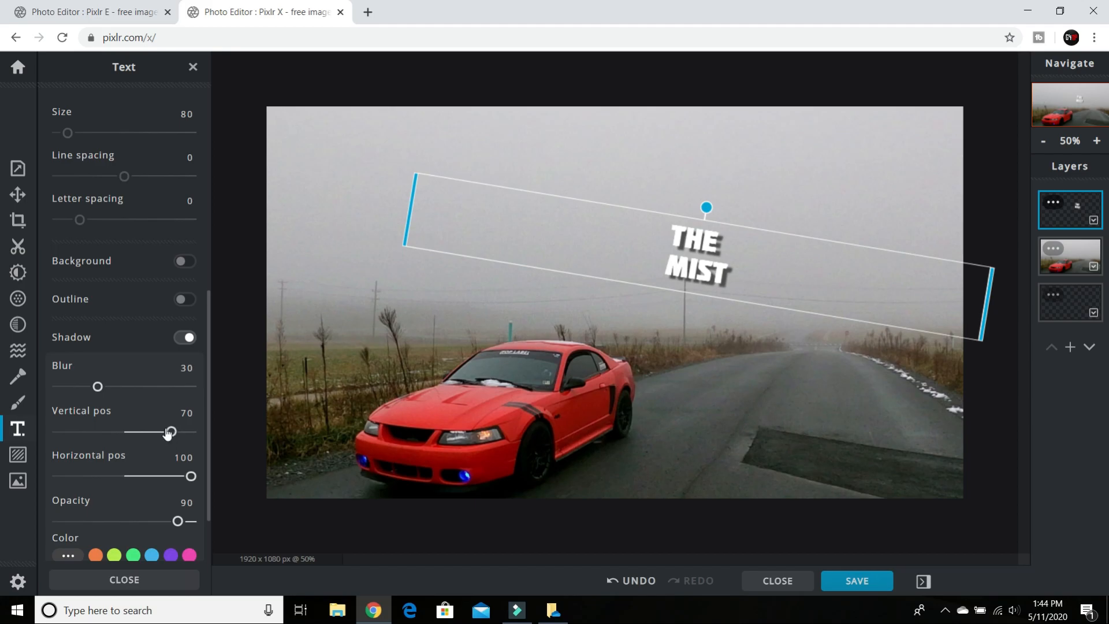
mouse_move(101, 392)
left_mouse_down()
mouse_move(190, 394)
mouse_move(80, 387)
mouse_move(100, 387)
mouse_move(89, 388)
left_mouse_up()
scroll(152, 482, "down", 2)
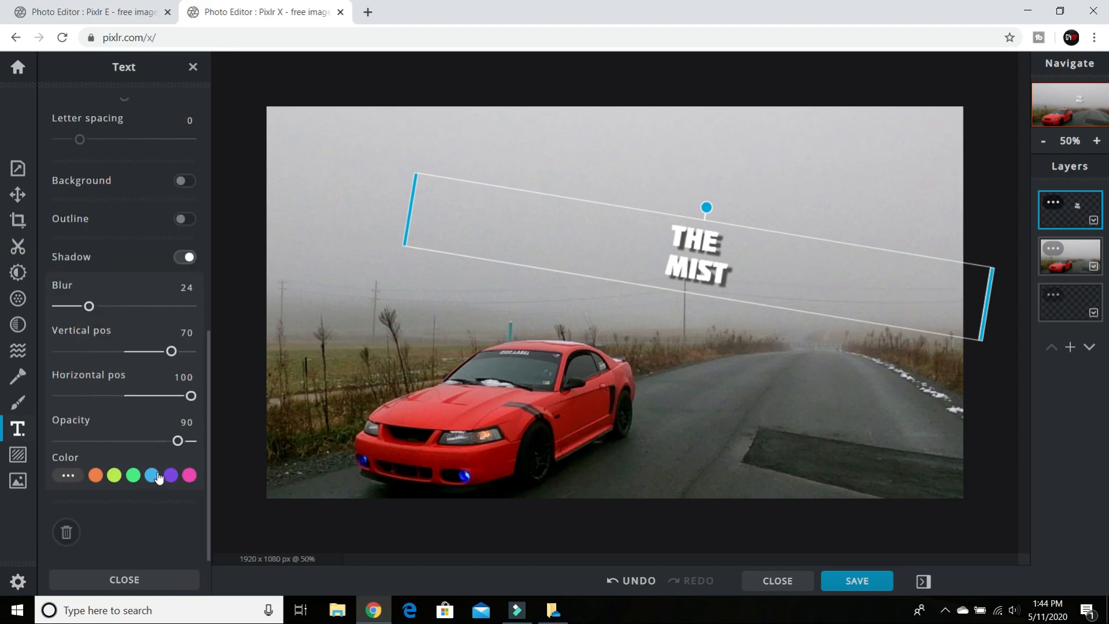
Try blue and purple as the text's shadow color, and set it back to dark gray.
left_click(152, 475)
left_click(170, 474)
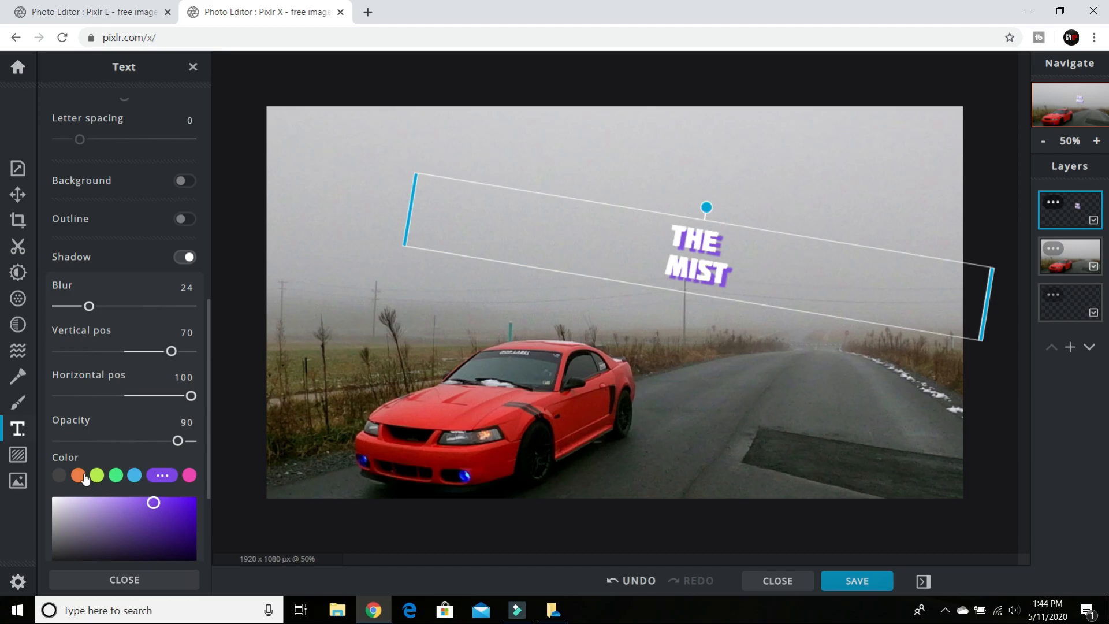
left_click(59, 475)
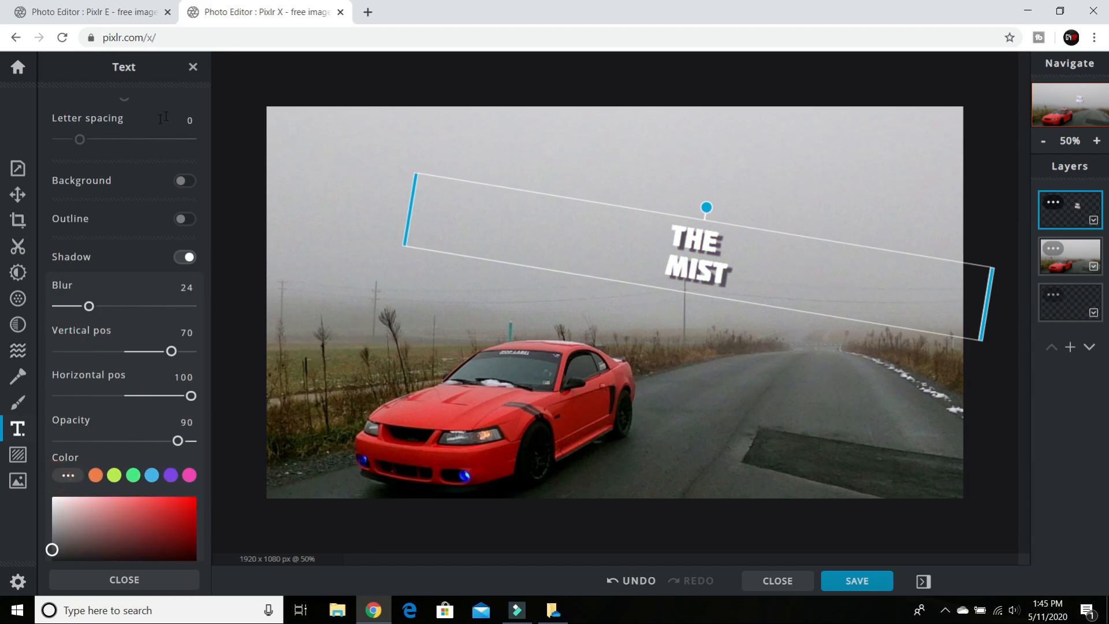
Add an outline to the "THE MIST" text and set its color to black (#000000).
scroll(139, 312, "up", 2)
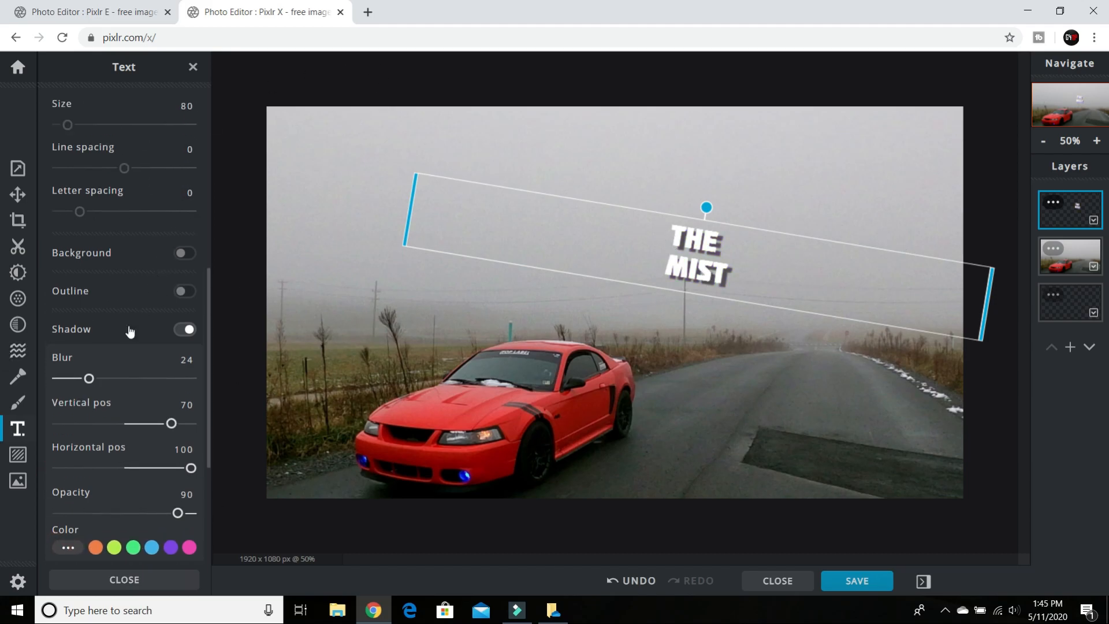
left_click(185, 290)
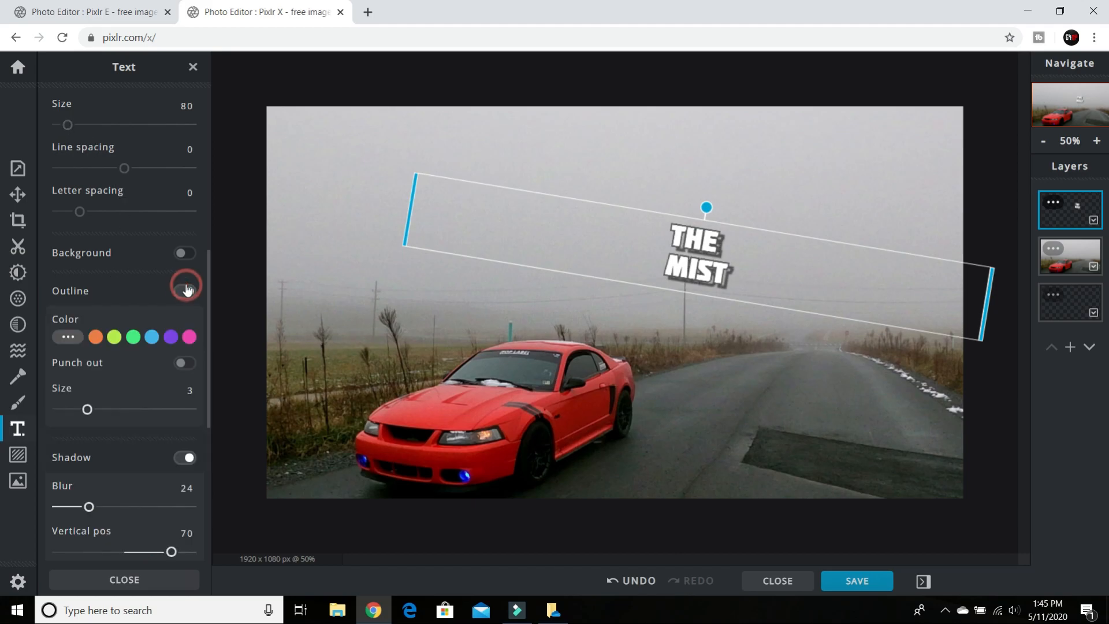
left_click(78, 337)
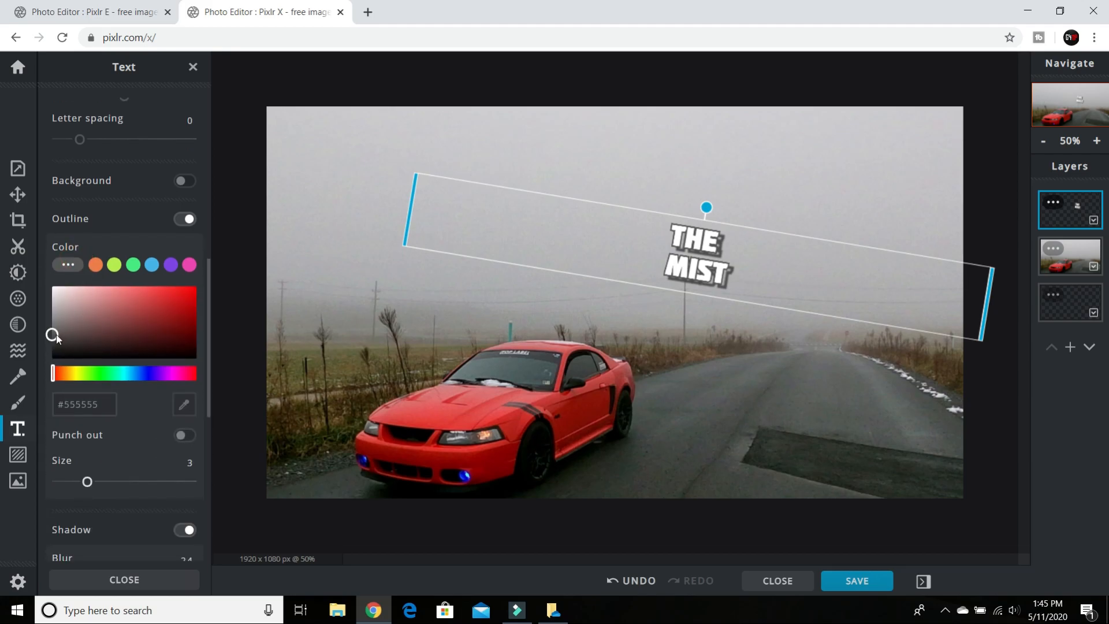
left_click_drag(51, 334, 52, 358)
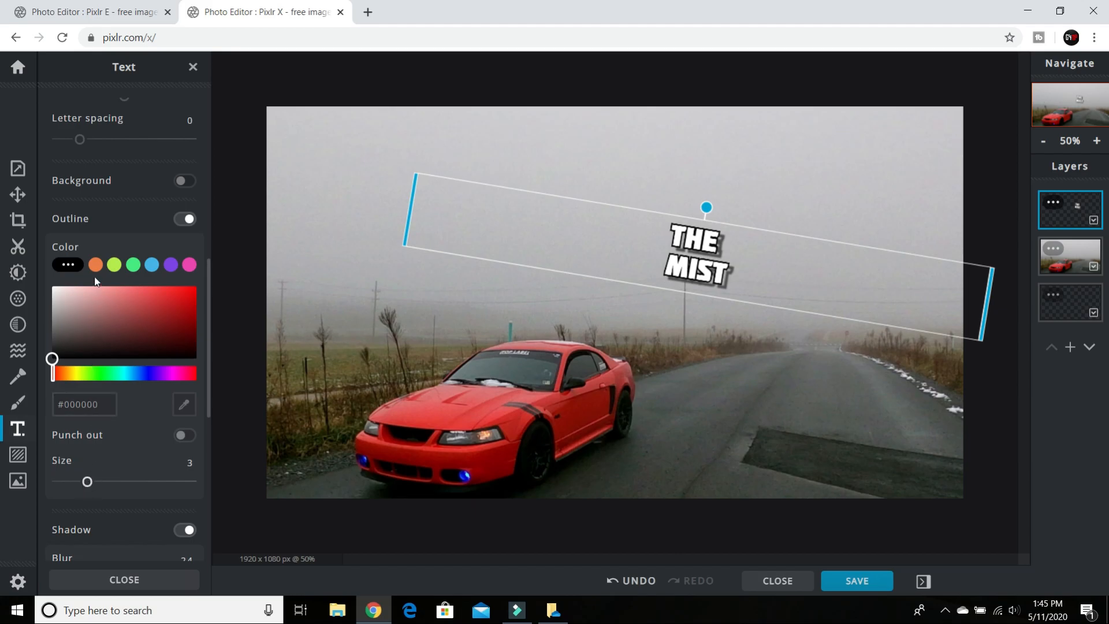
Enlarge the text to size 206 and place it in the foggy sky above the road.
scroll(96, 281, "up", 6)
scroll(76, 369, "down", 2)
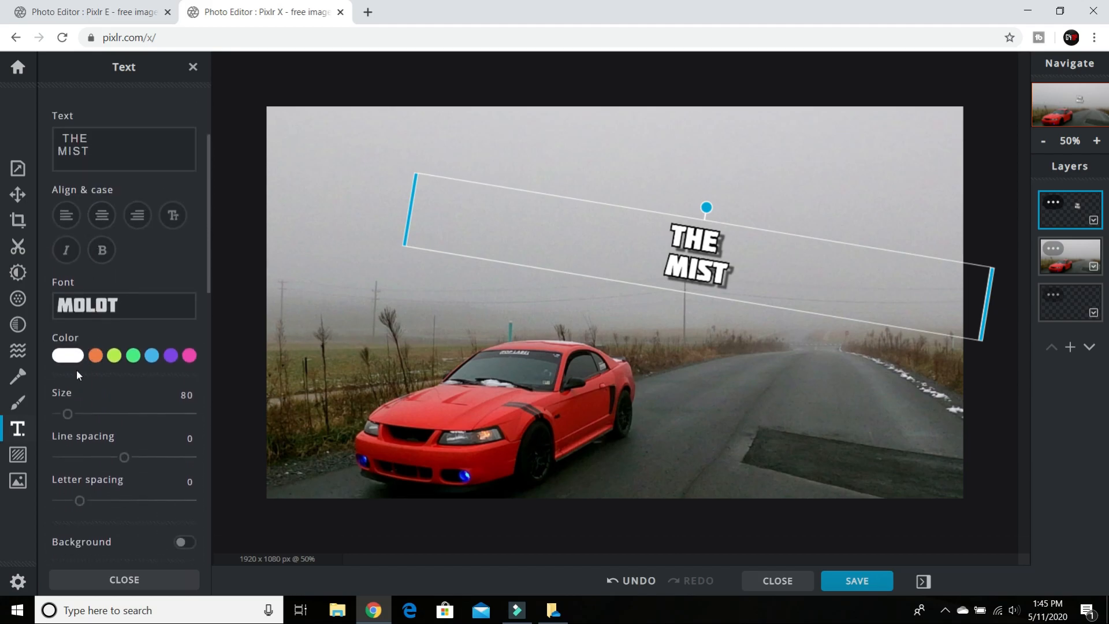
mouse_move(71, 415)
left_mouse_down()
mouse_move(97, 417)
mouse_move(85, 417)
left_mouse_up()
left_click_drag(766, 390, 783, 314)
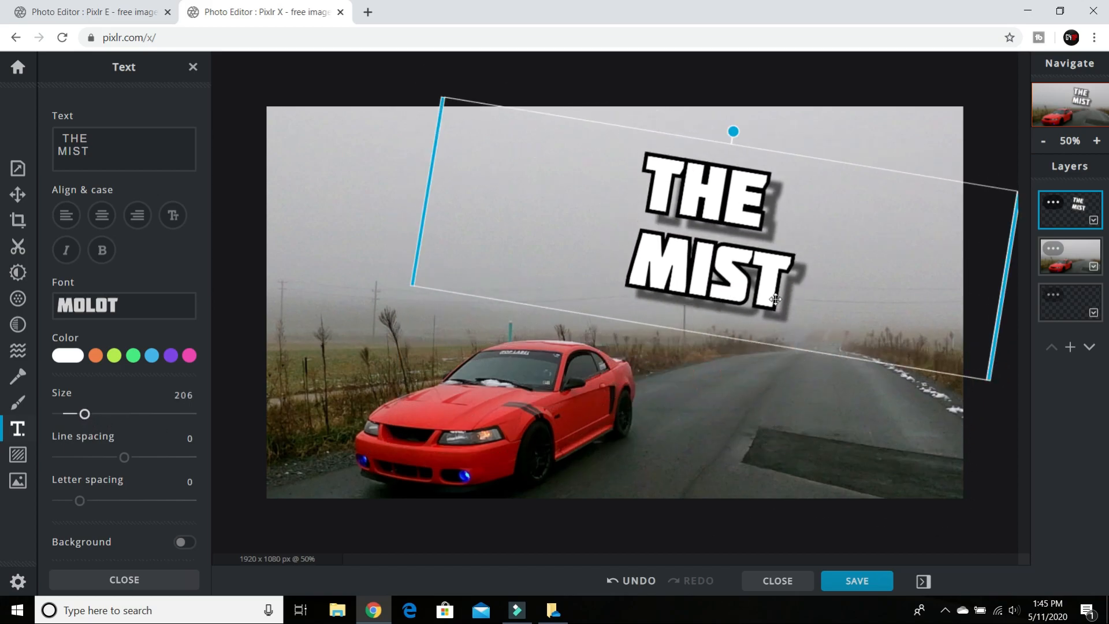
Bring the text shadow closer by setting its horizontal position to 36 and vertical position to 49.
scroll(105, 448, "down", 4)
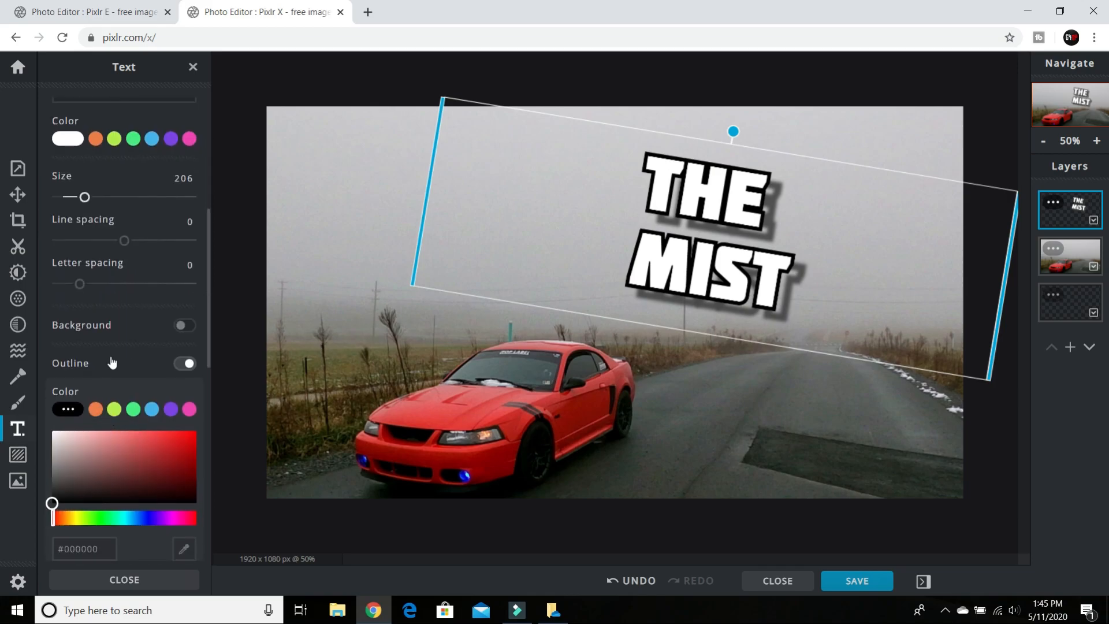
scroll(120, 310, "down", 8)
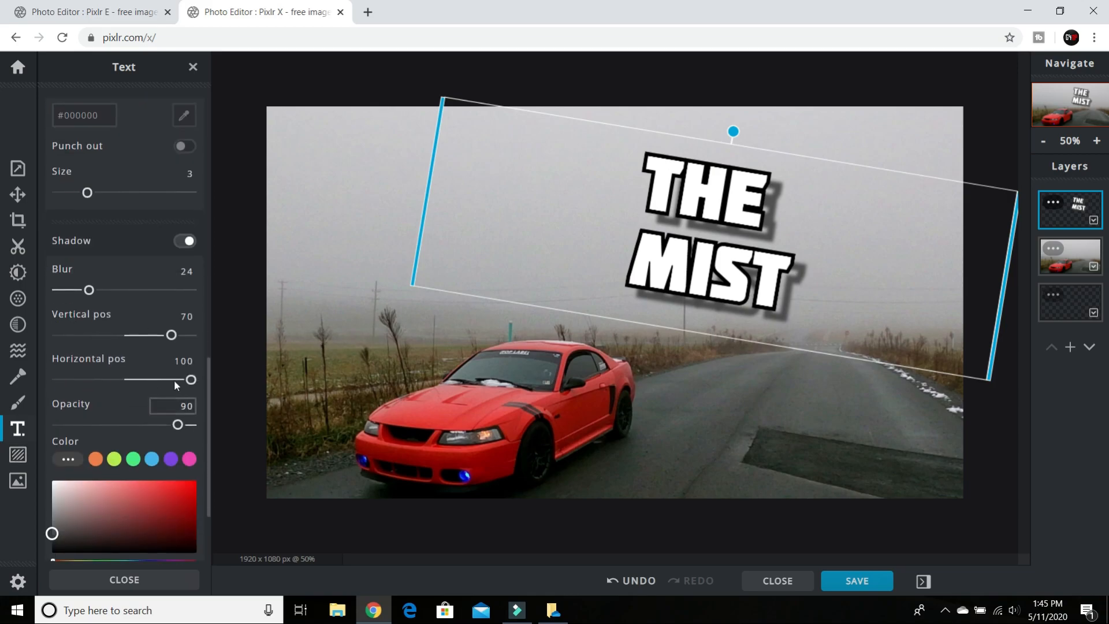
left_click_drag(191, 382, 148, 374)
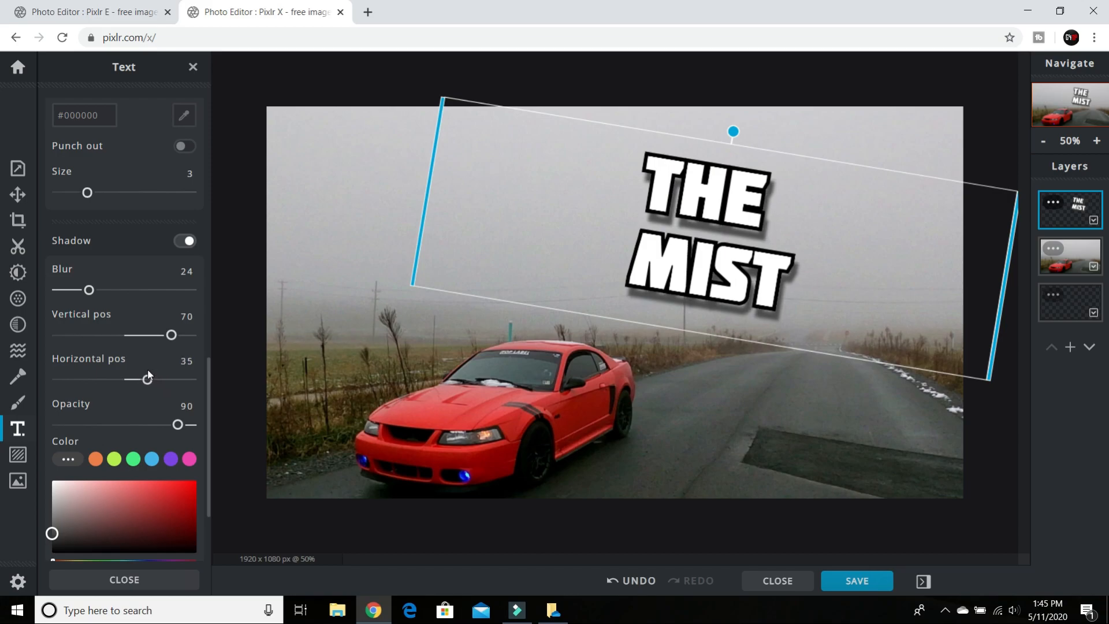
mouse_move(144, 389)
left_mouse_down()
mouse_move(134, 379)
mouse_move(150, 389)
left_mouse_up()
left_click_drag(171, 336, 157, 340)
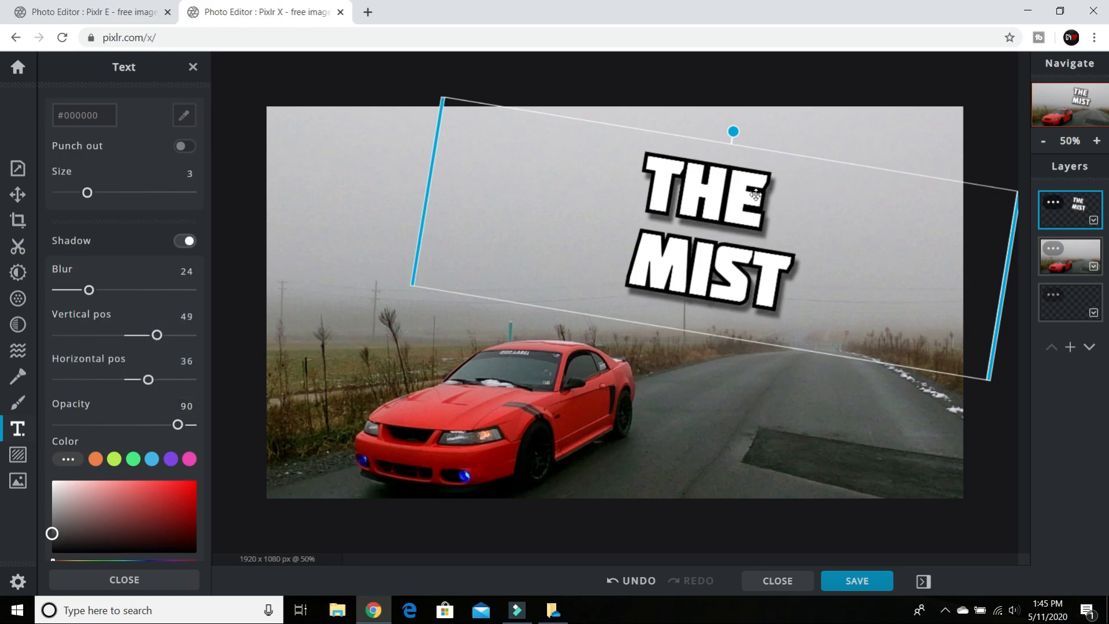
Enlarge the "THE MIST" text to size 276 and finish editing it.
scroll(86, 283, "up", 8)
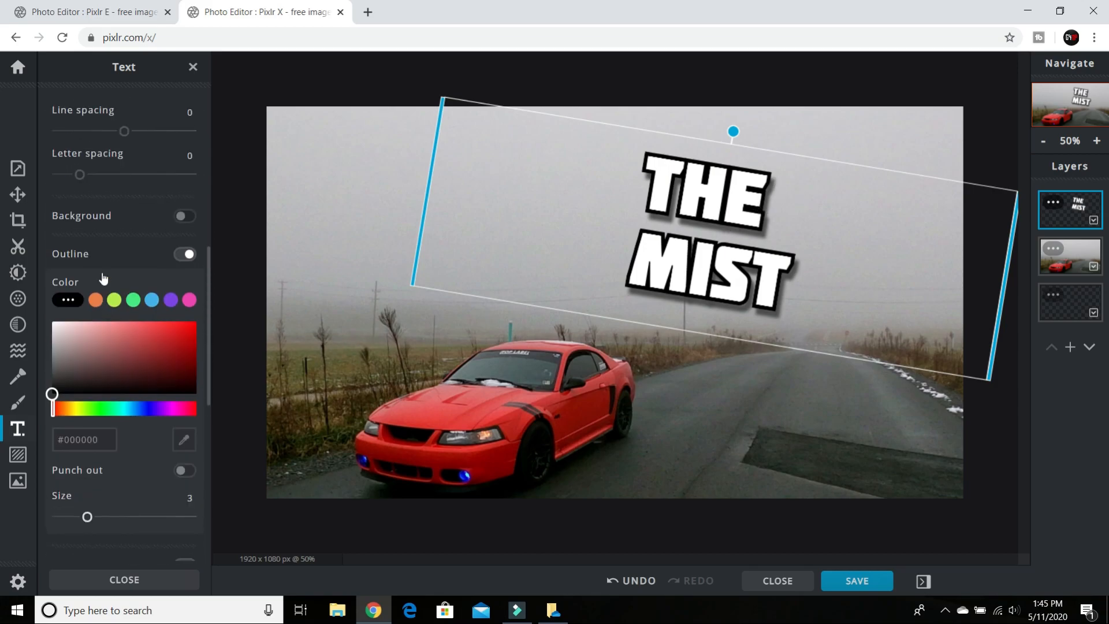
left_click_drag(86, 272, 93, 269)
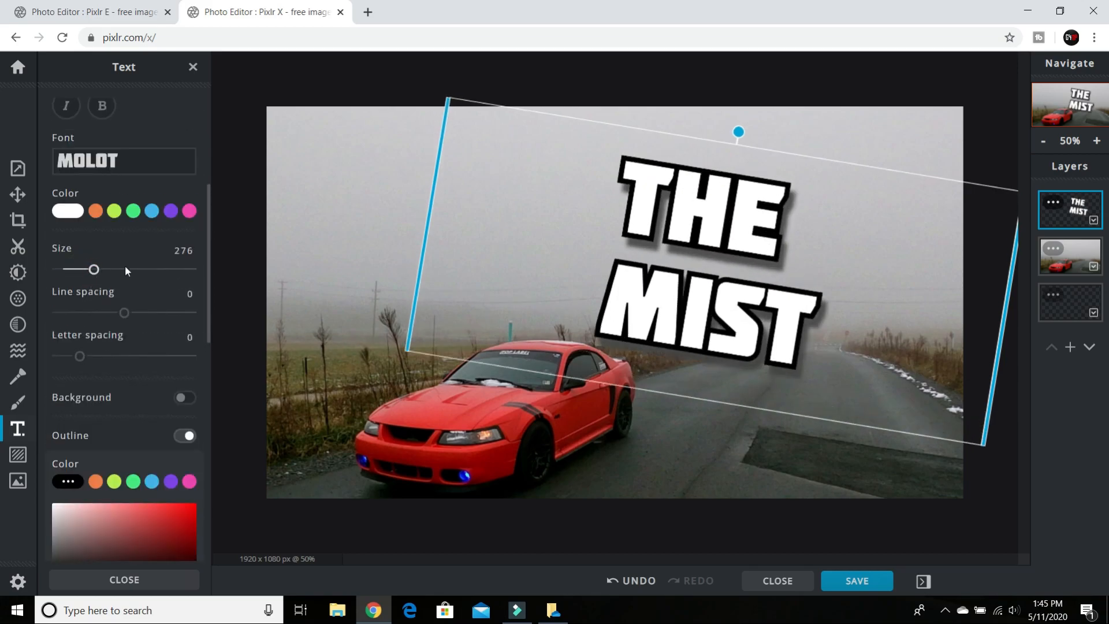
left_click(294, 300)
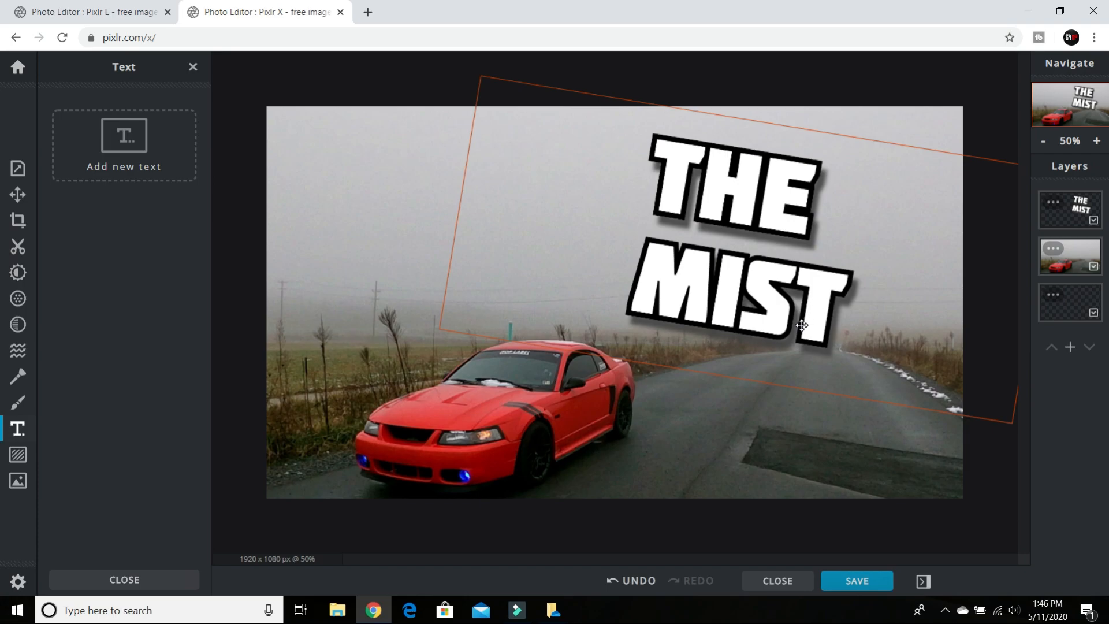
Add the sad-face emoji image from the photos folder as a layer in the current document, and enlarge it over the car.
left_click(18, 481)
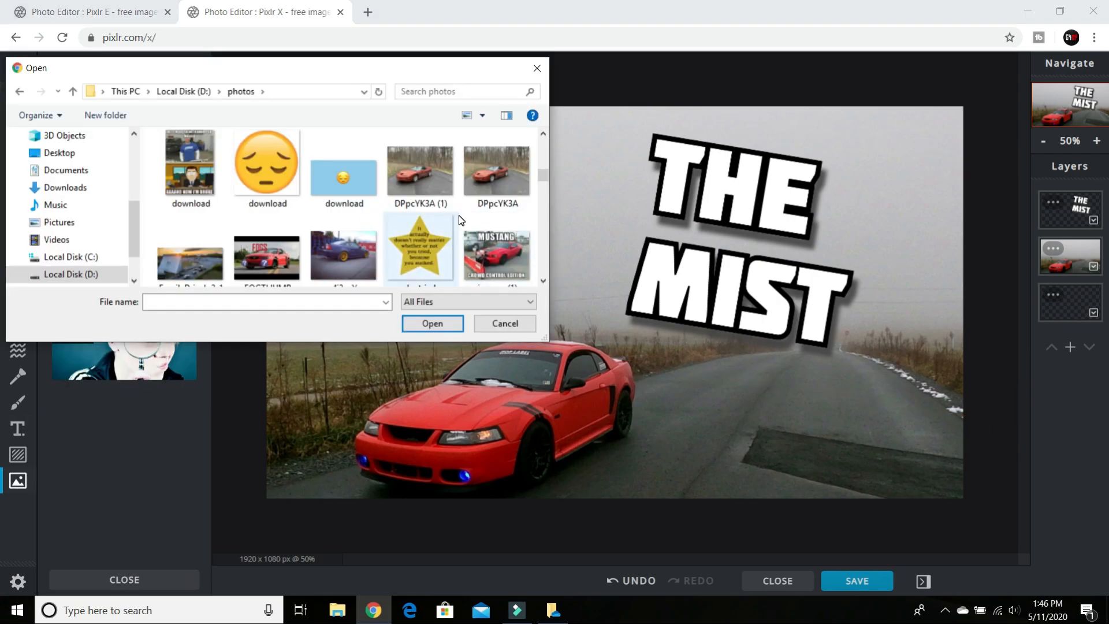
double_click(258, 158)
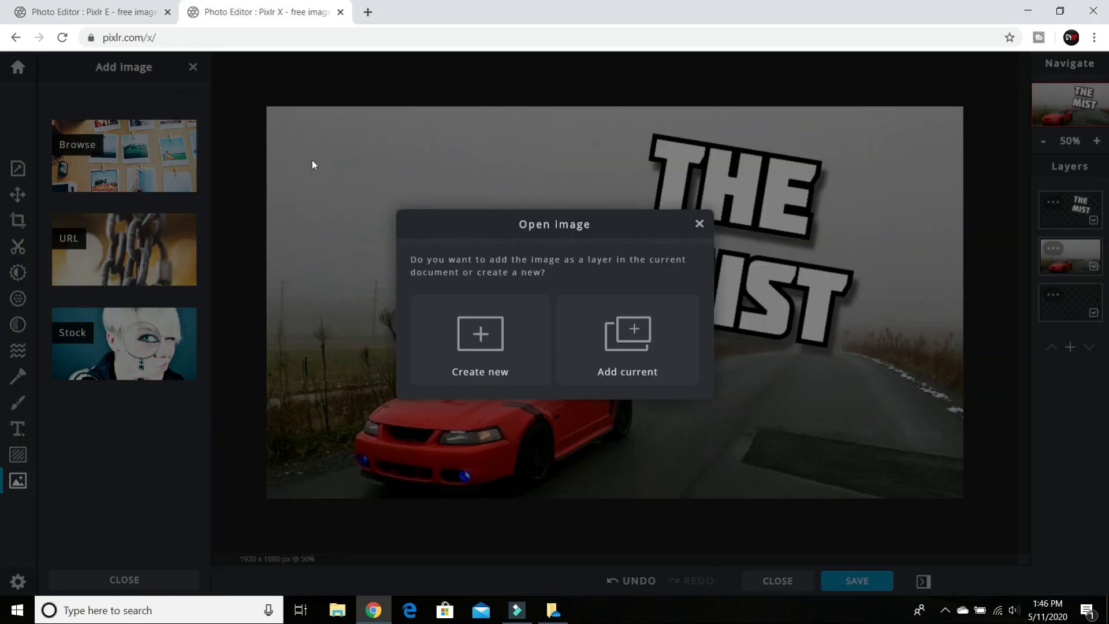
left_click(602, 344)
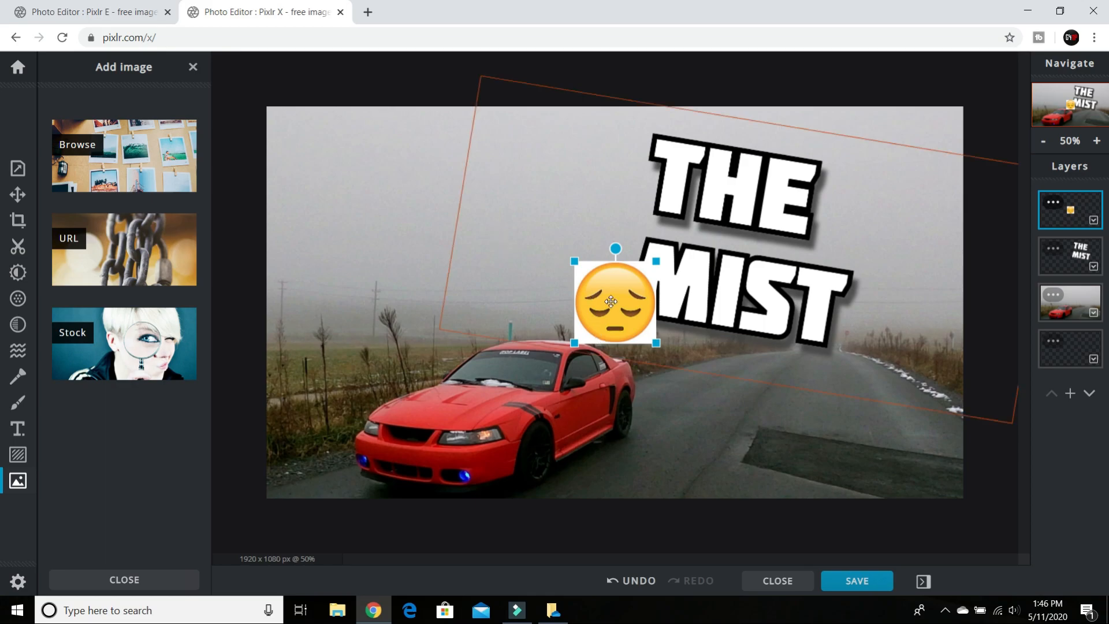
left_click_drag(575, 343, 441, 475)
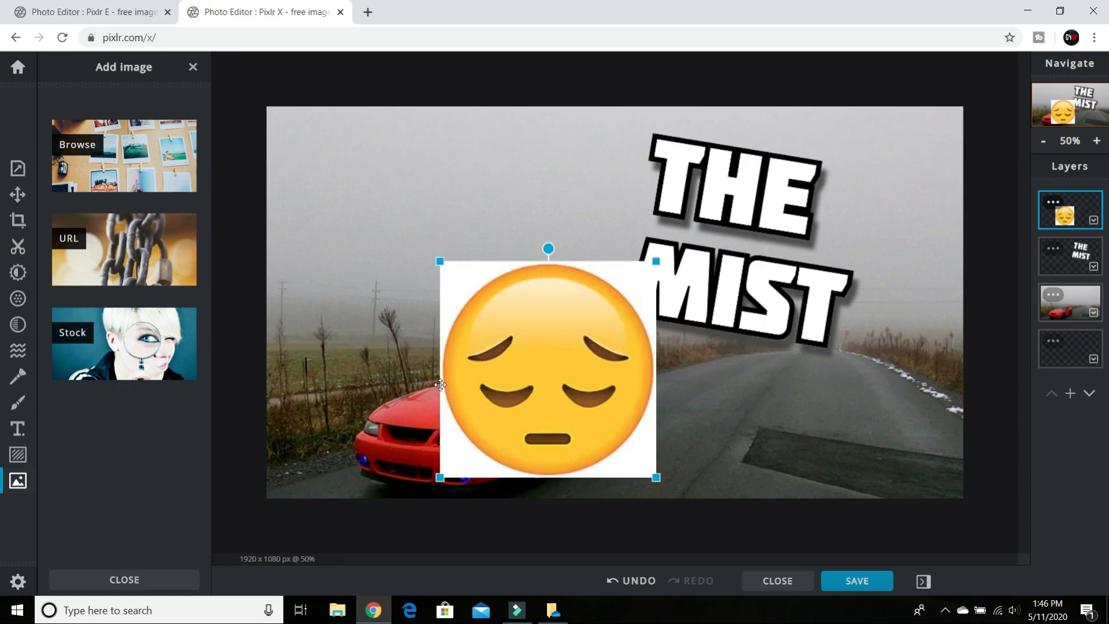
left_click_drag(616, 346, 588, 314)
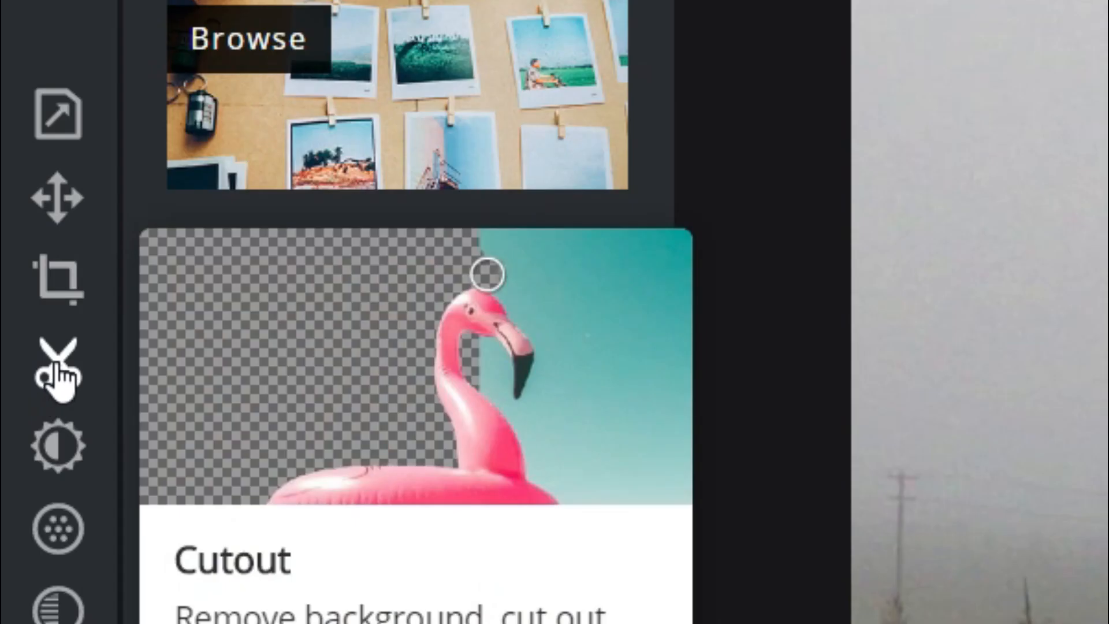
Remove the white background around the emoji with the magic wand cutout.
left_click(57, 375)
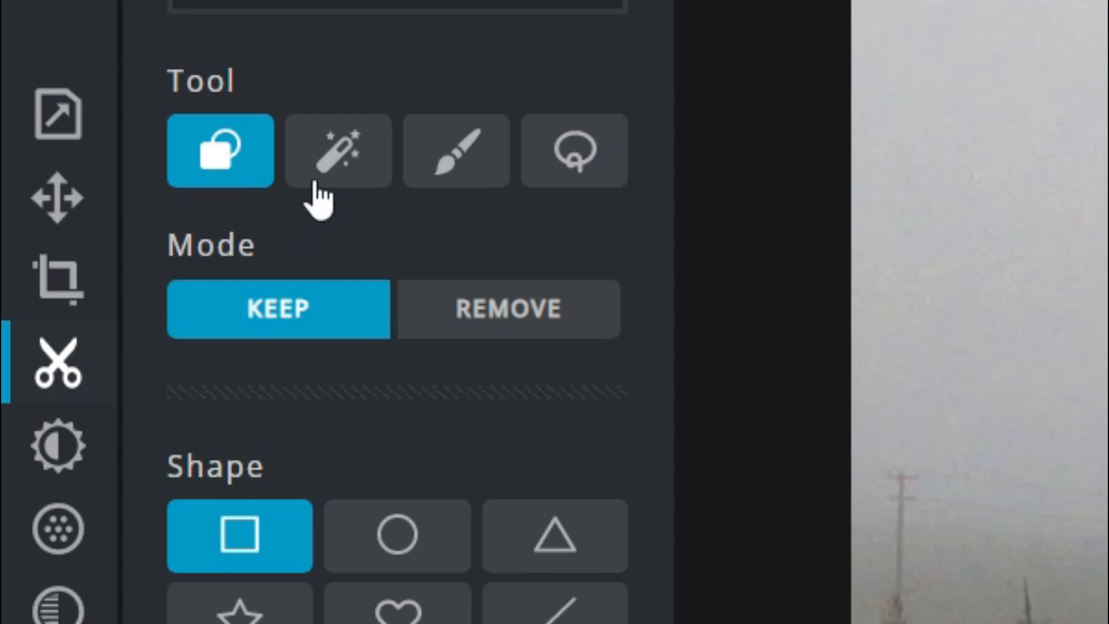
left_click(335, 158)
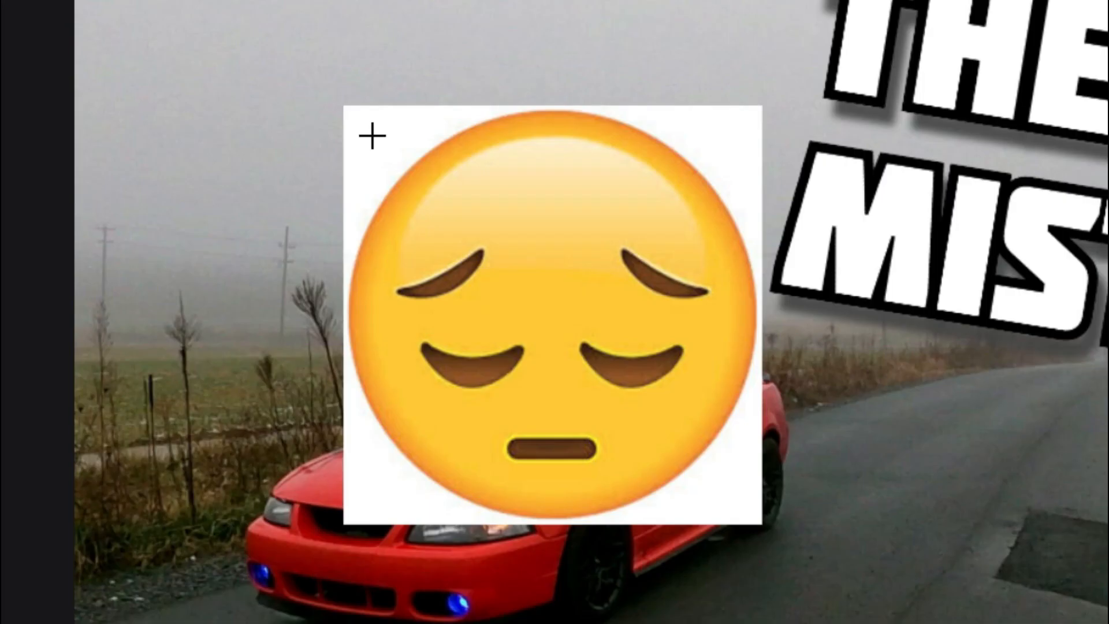
left_click(420, 228)
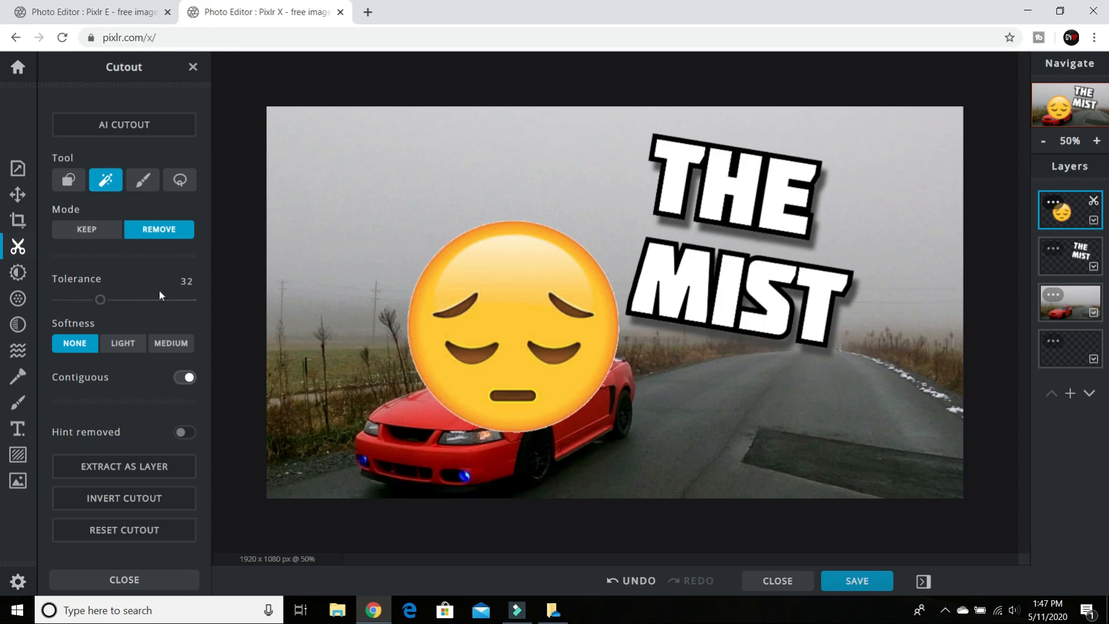
Tilt the emoji counterclockwise, scale it to 623 × 623, and place it in the sky above the car, opposite the text.
left_click(17, 194)
left_click_drag(513, 206, 464, 217)
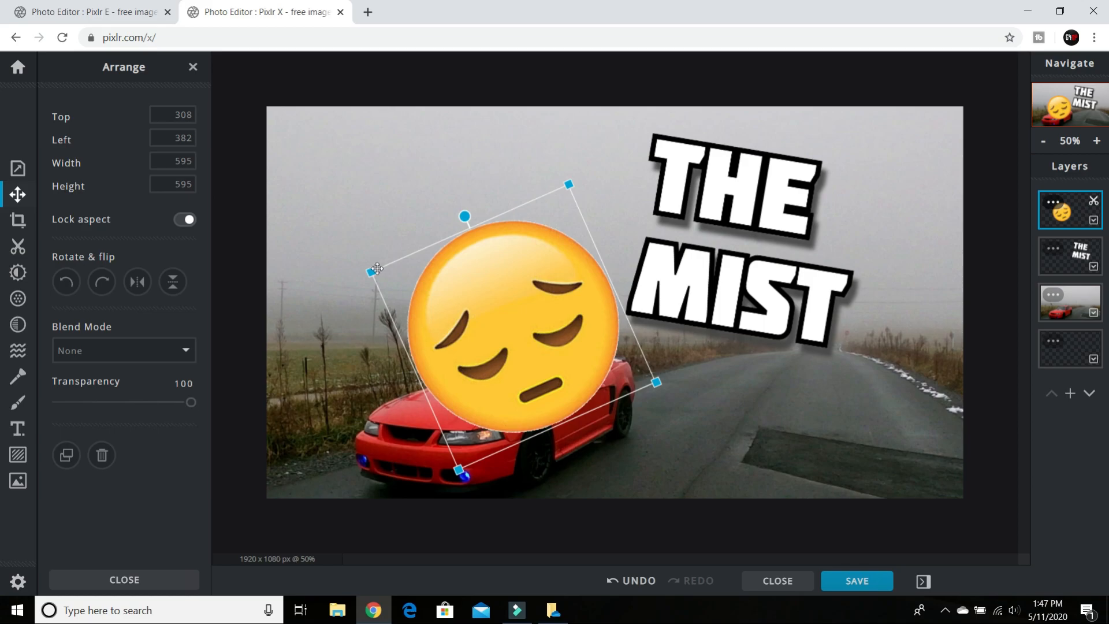
left_click_drag(370, 274, 309, 247)
left_click_drag(439, 335, 413, 211)
left_click_drag(281, 146, 332, 174)
left_click_drag(436, 228, 383, 249)
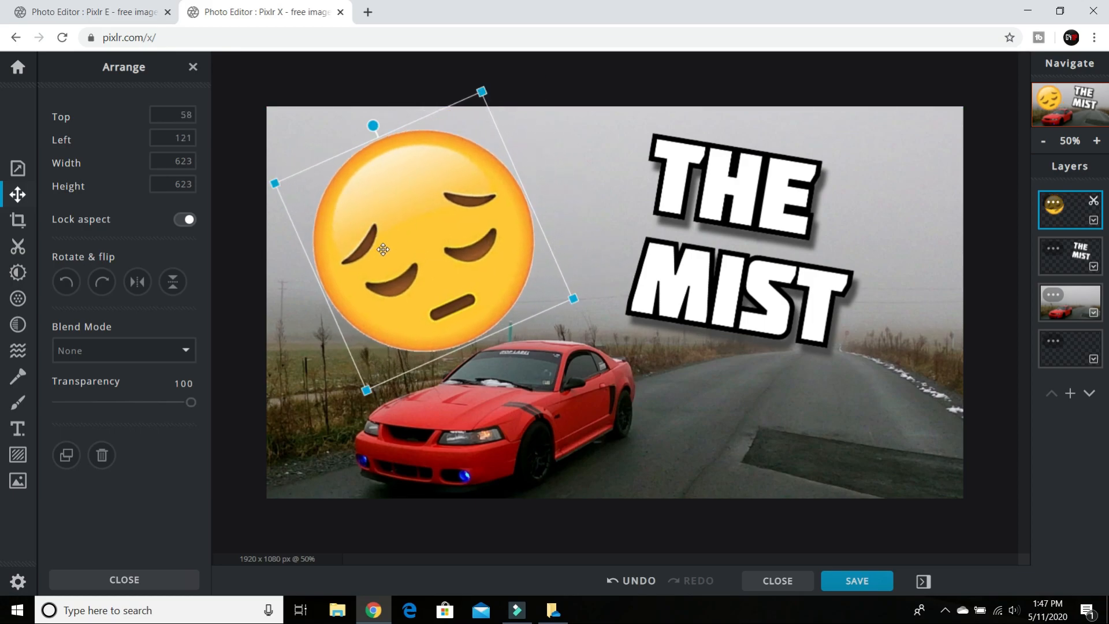
Cut the foggy sky out of the car photo layer with the magic wand in Remove mode, tolerance 32.
left_click(873, 422)
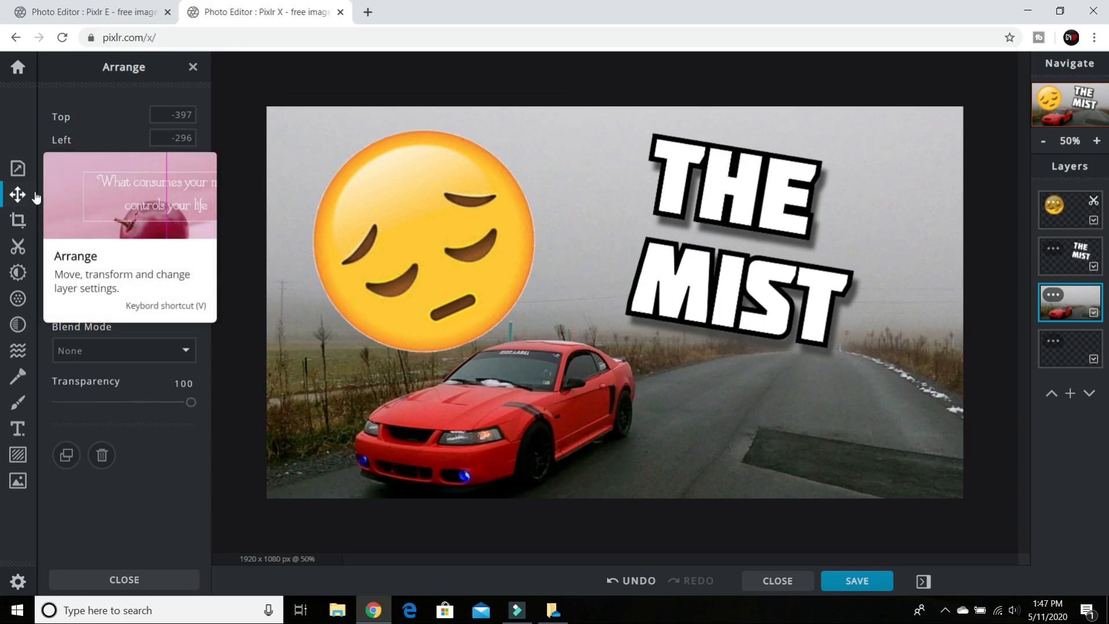
left_click(18, 243)
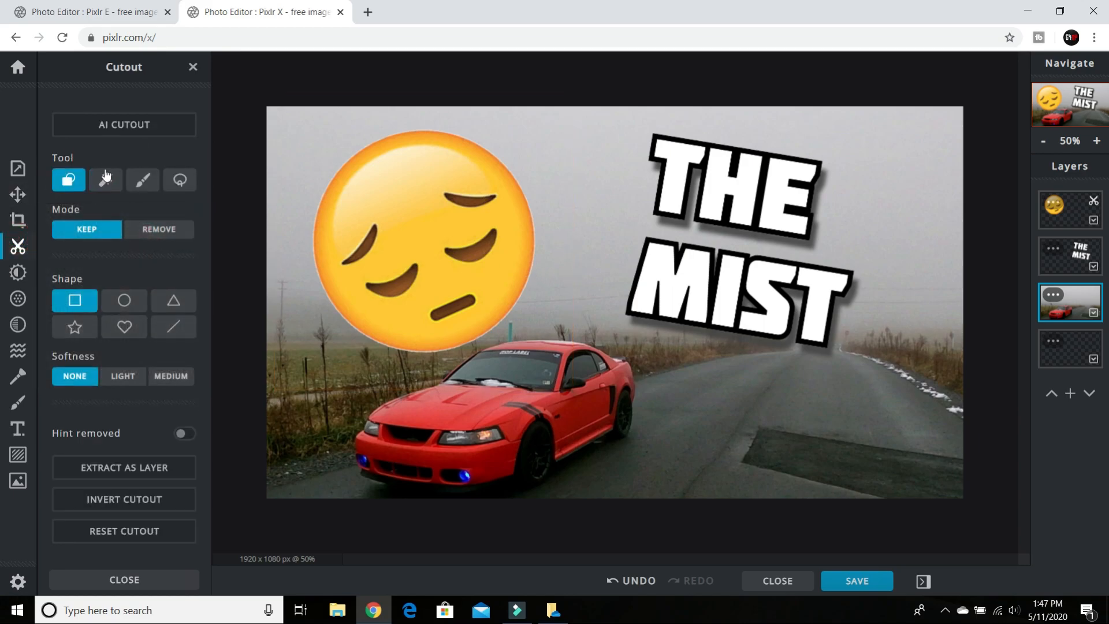
left_click(105, 179)
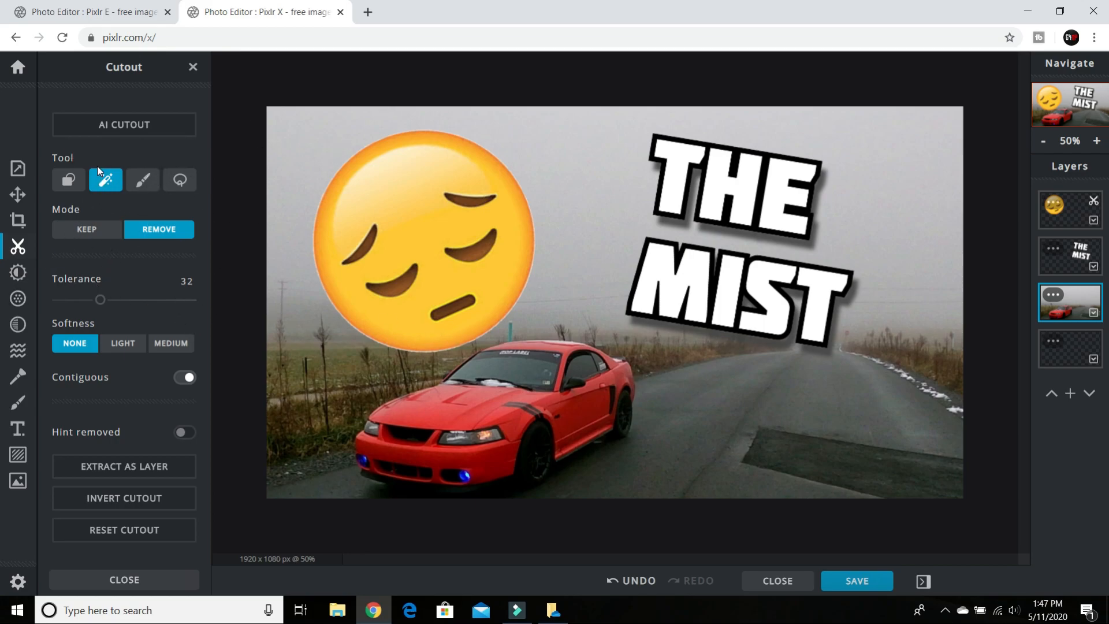
left_click(354, 193)
left_click(587, 333)
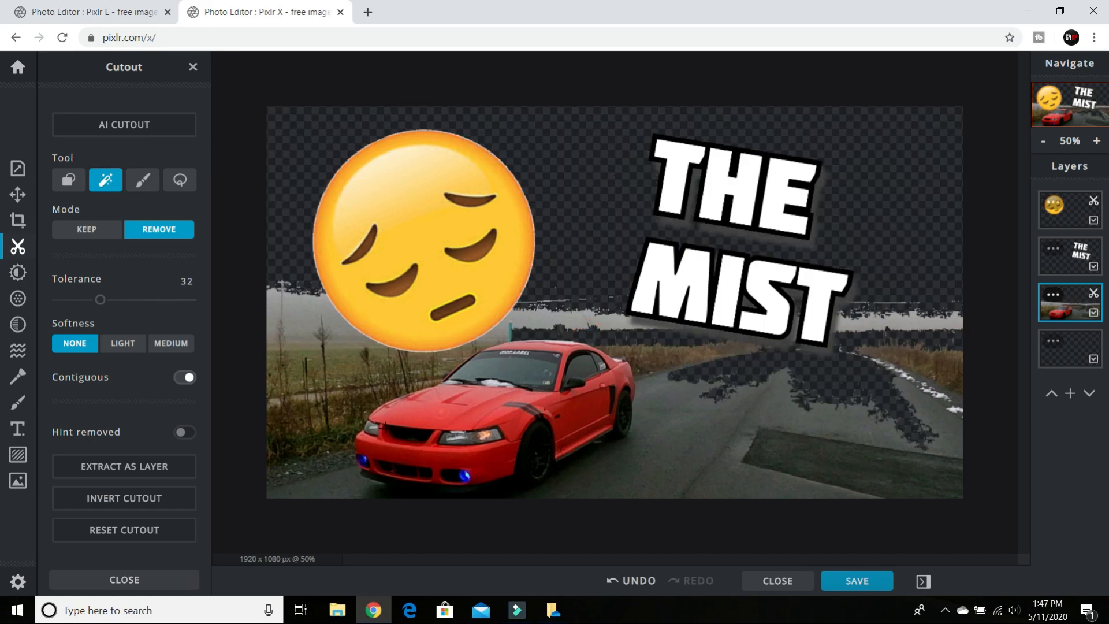
Cut out areas of the car's hood, windows, doors and wheels and the nearby ground with the magic wand.
left_click(457, 407)
left_click(342, 434)
left_click(502, 370)
left_click(533, 451)
left_click(517, 424)
left_click(560, 413)
left_click(614, 399)
left_click(600, 405)
left_click(587, 371)
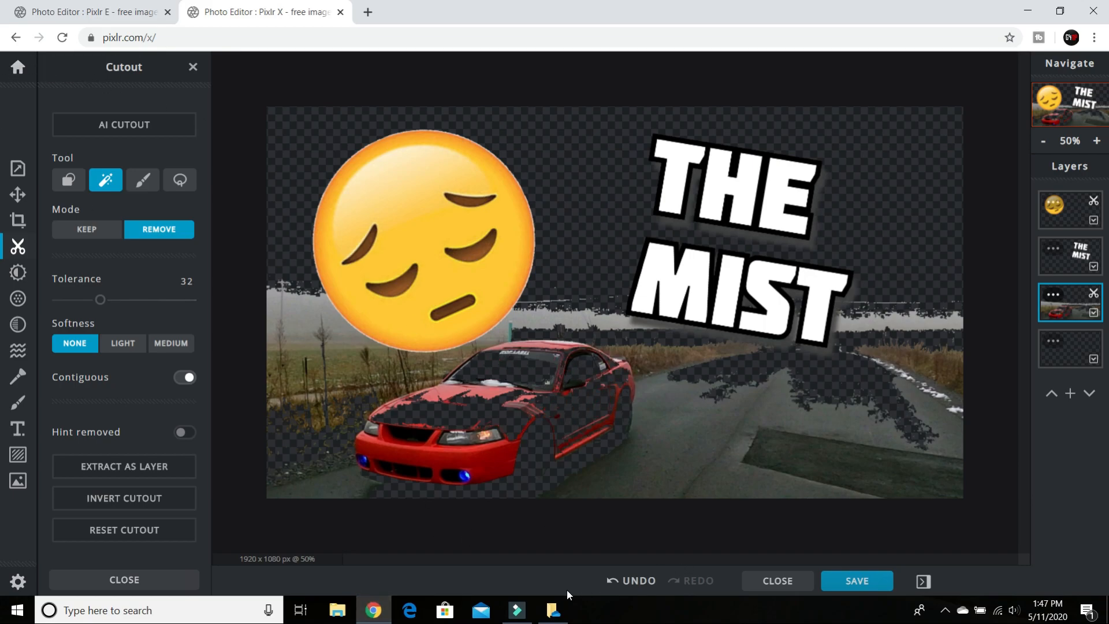
Undo the cutouts, the emoji and the text styling, back to the single-line "THE MIST" text.
left_click(634, 580)
left_click(634, 581)
left_click(634, 581)
left_click(634, 580)
left_click(634, 581)
left_click(634, 581)
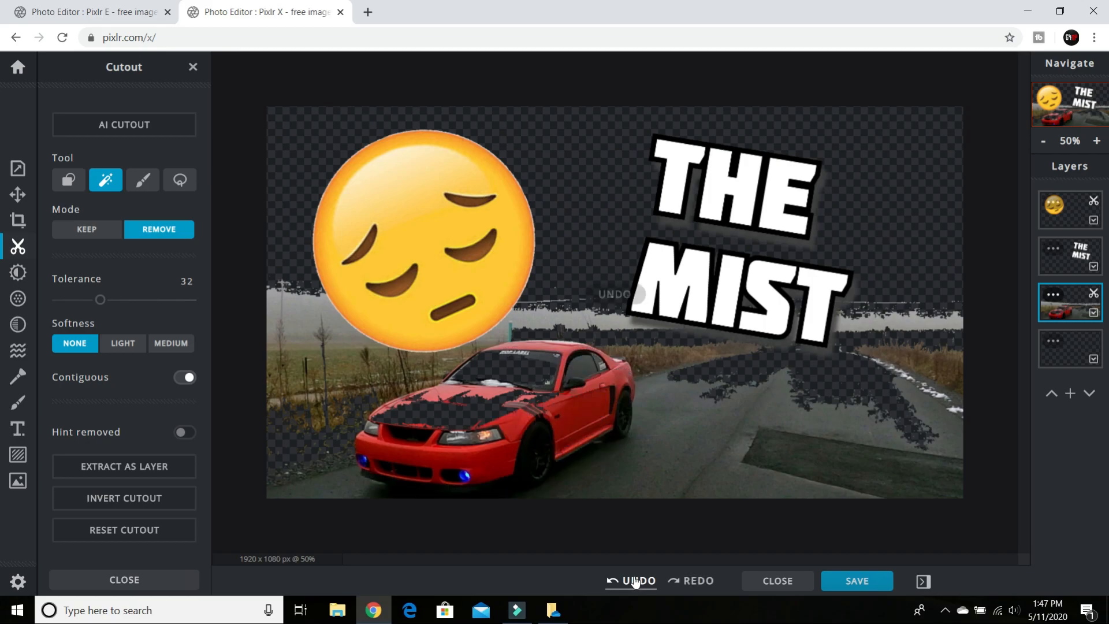
left_click(634, 581)
left_click(634, 581)
left_click(634, 581)
left_click(634, 580)
left_click(634, 581)
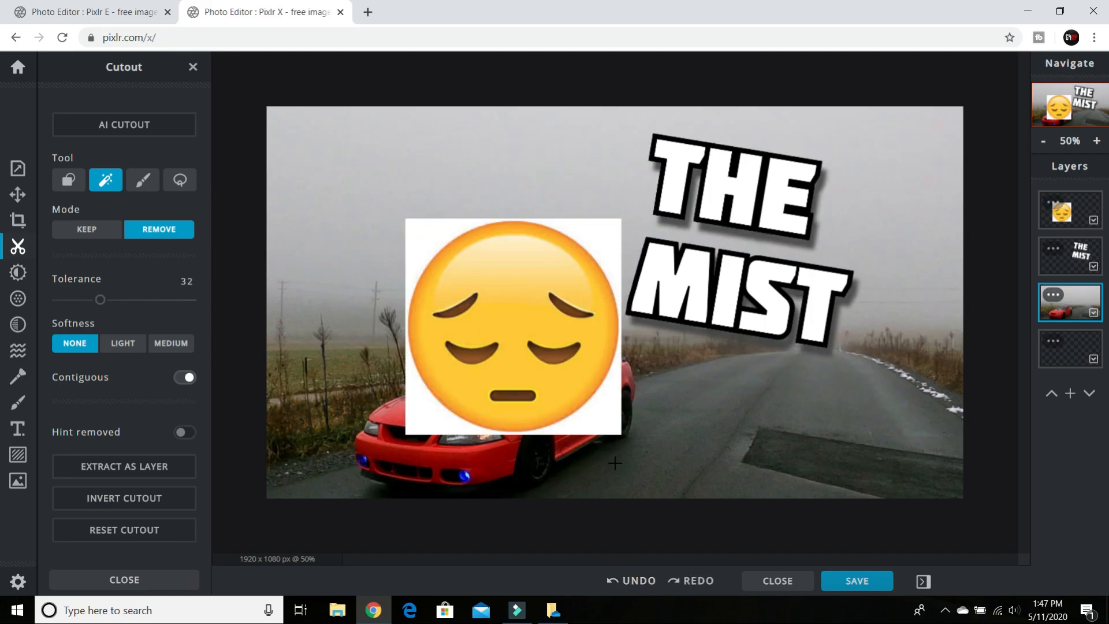
left_click(617, 584)
left_click(614, 583)
left_click(611, 581)
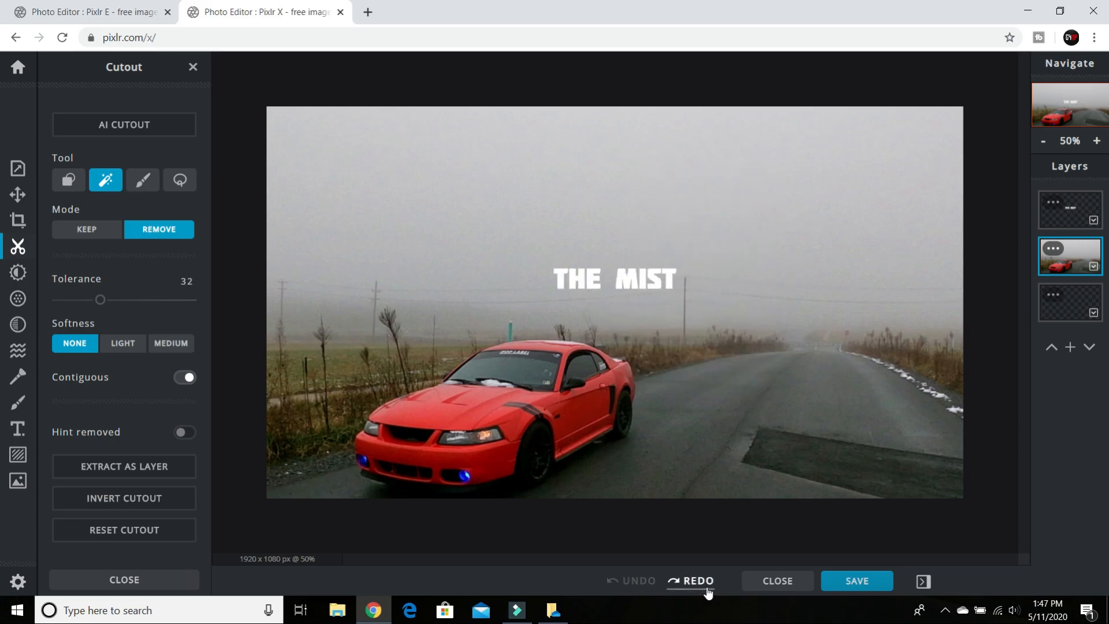
Redo the text styling and the emoji edits, leaving the car photo's sky cutout undone.
left_click(707, 589)
left_click(708, 588)
left_click(708, 587)
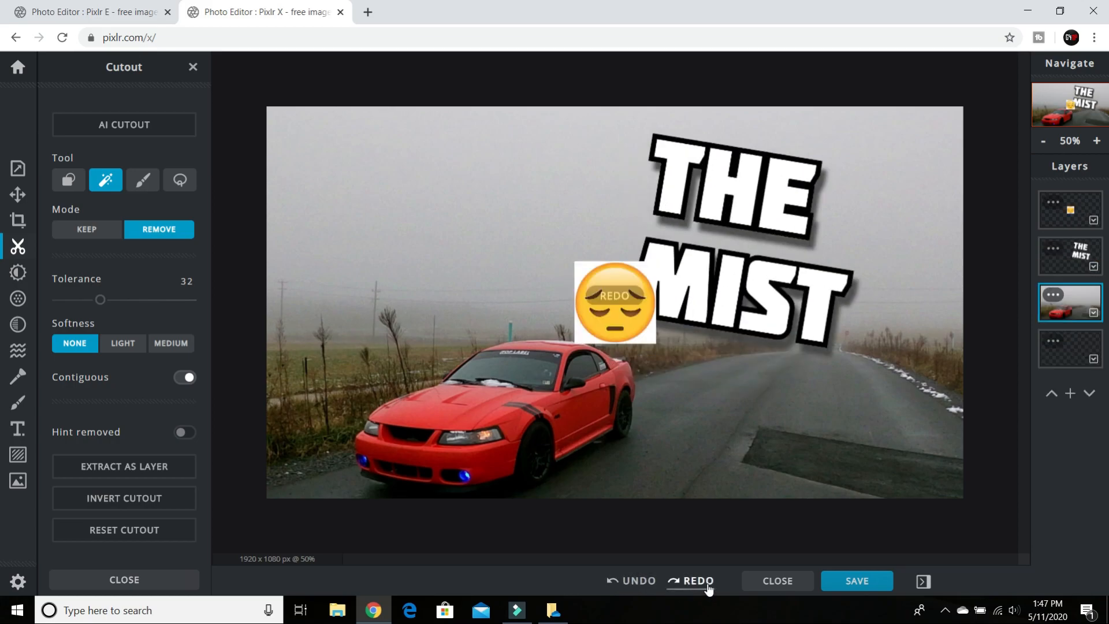
left_click(708, 588)
left_click(708, 588)
left_click(708, 587)
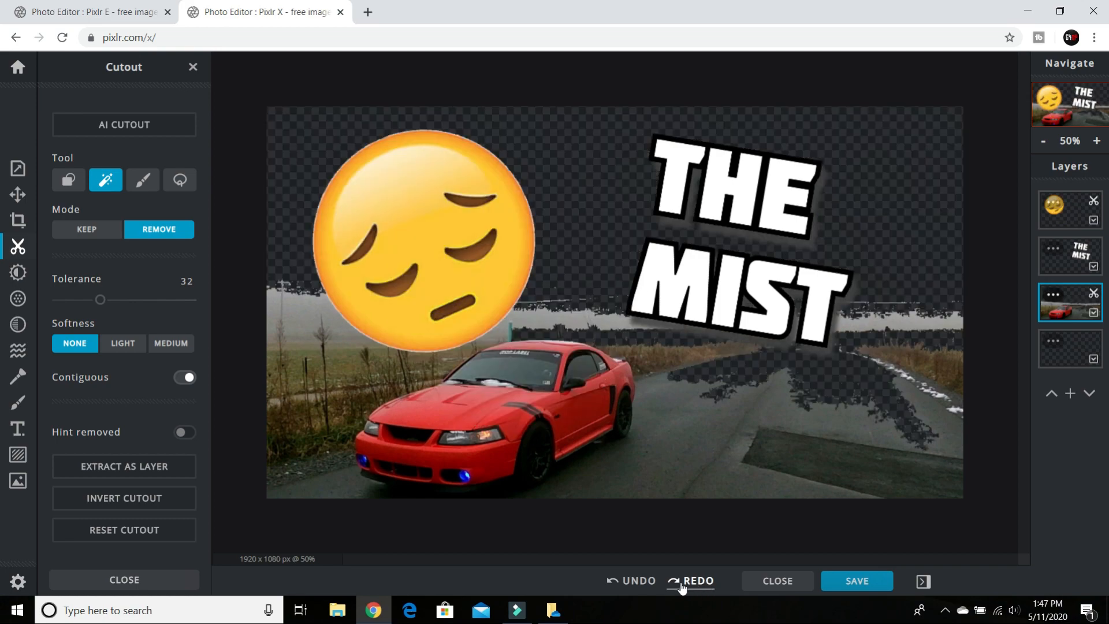
left_click(641, 589)
left_click(641, 589)
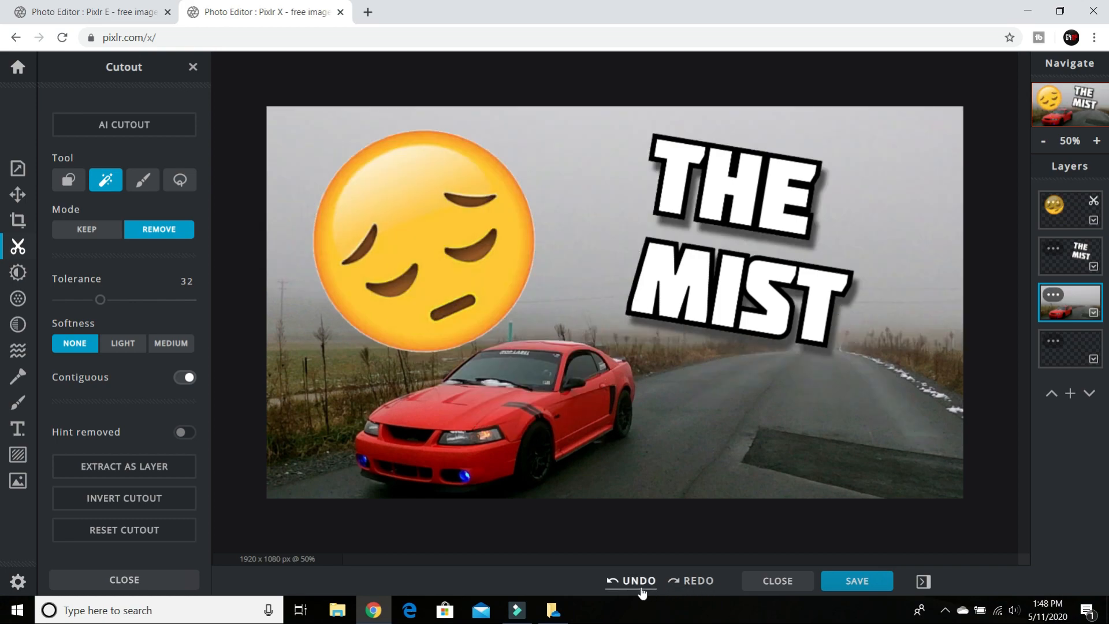